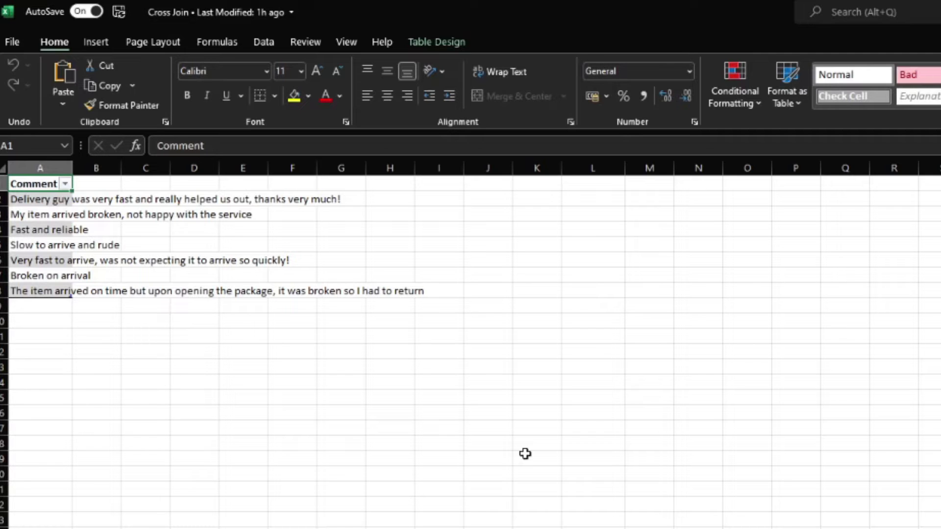
- Review the seven comments and the Broken/Rude keywords in Excel, ending on the Keywords sheet
key(ctrl+Page_Down)
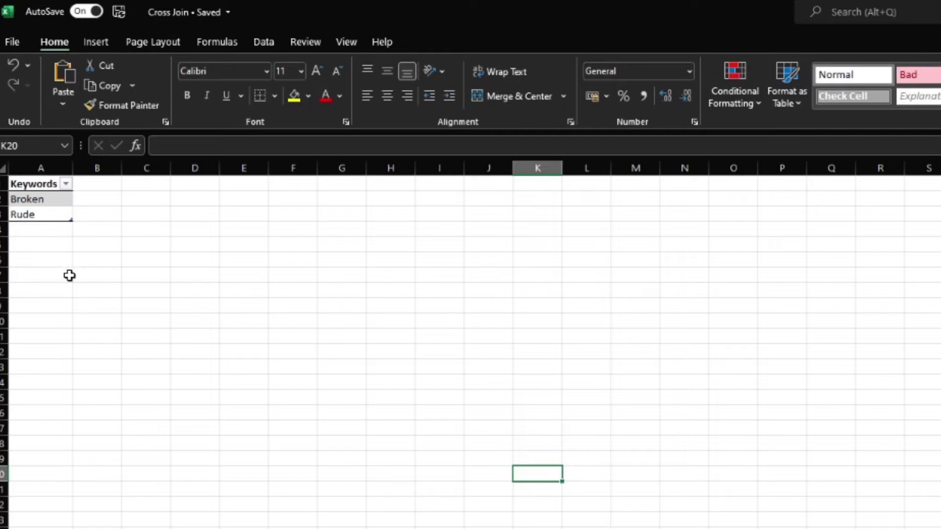
key(ctrl+Page_Up)
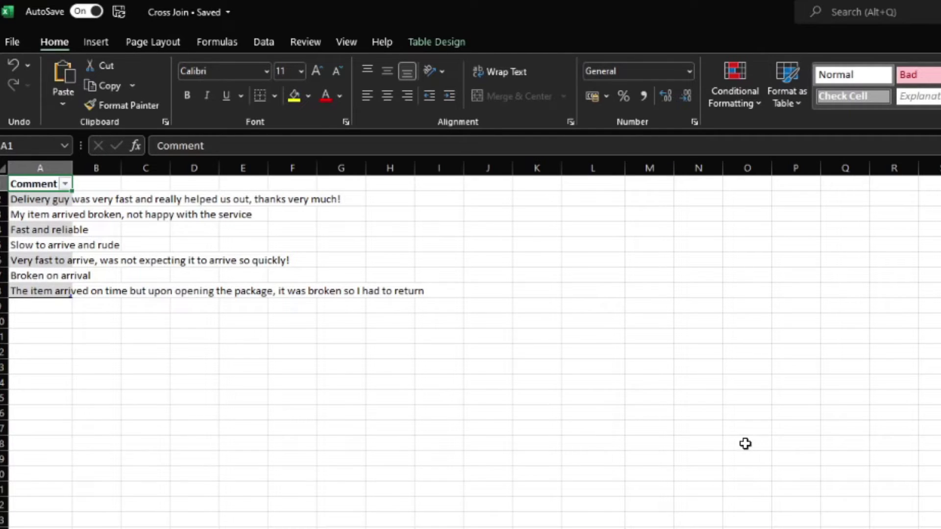
click(39, 212)
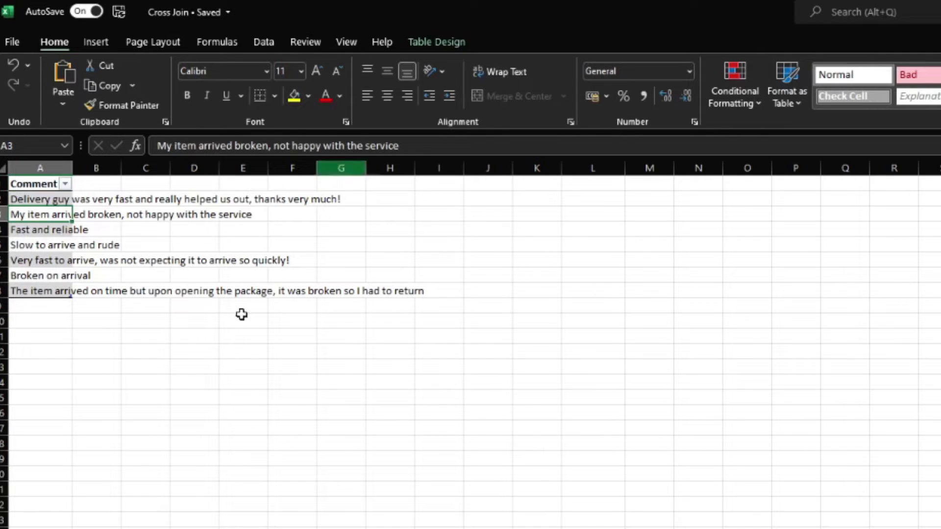
key(ctrl+Page_Down)
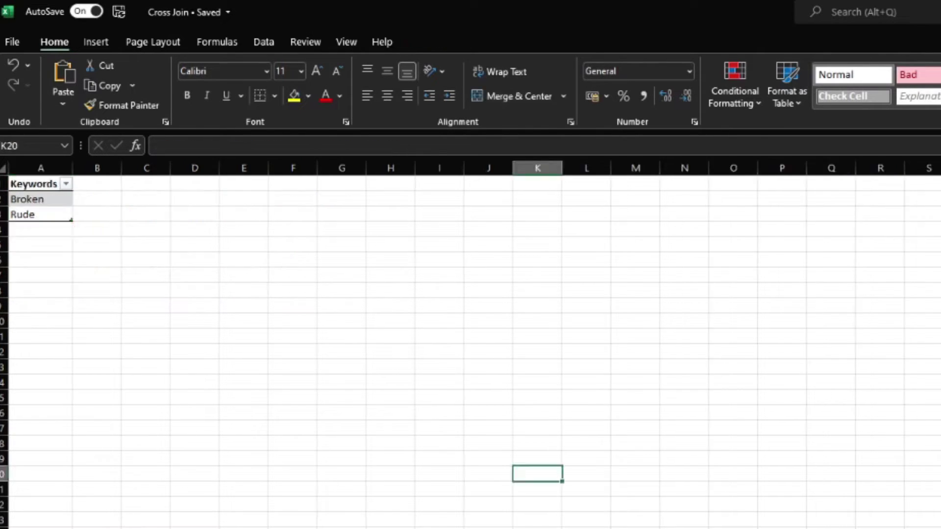
- Import the Comments and Keywords tables from Cross Join.xlsx into the Power Query Editor
click(27, 199)
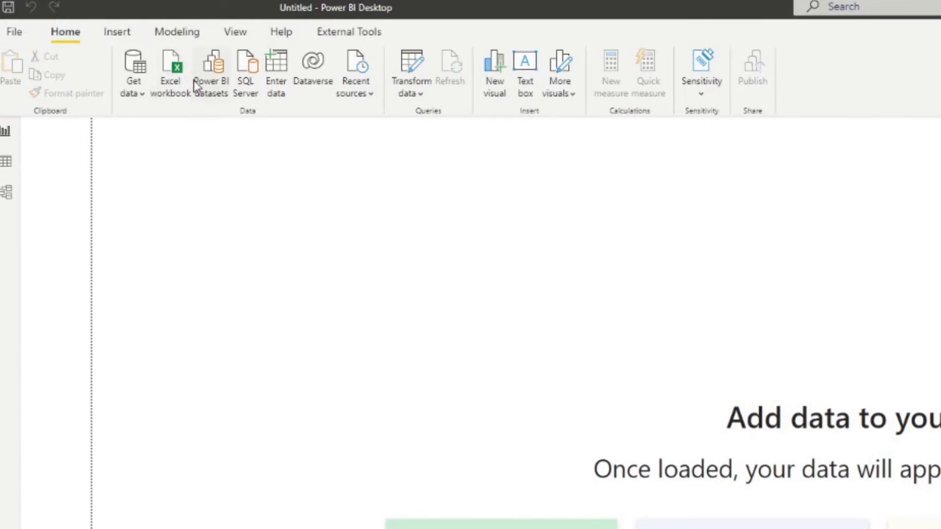
click(185, 84)
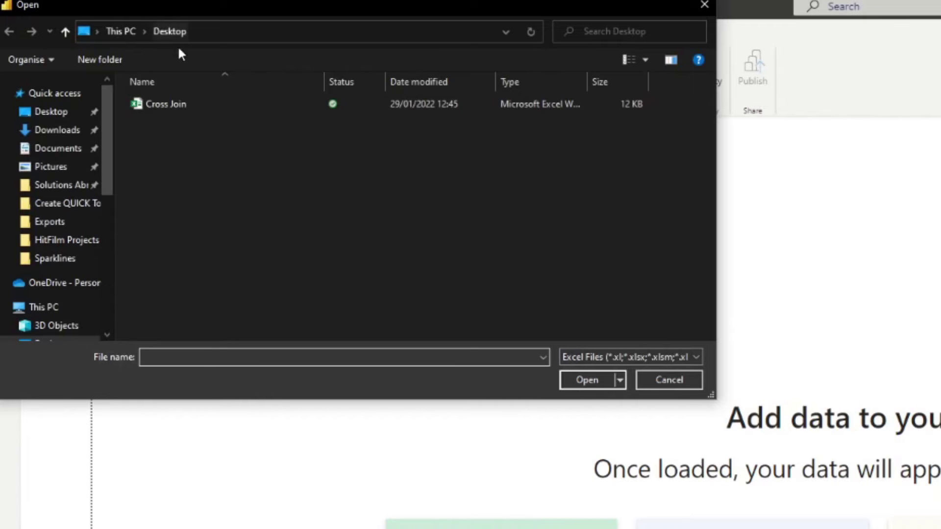
double_click(178, 103)
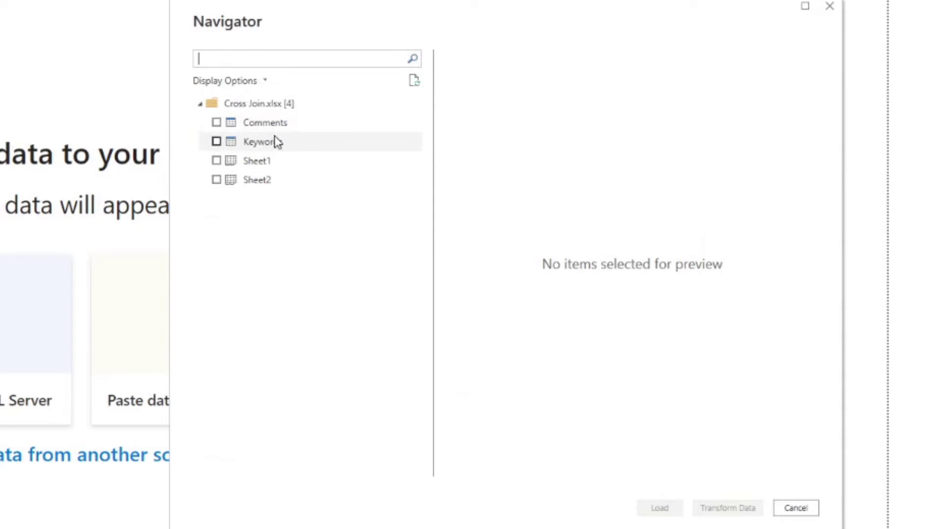
click(275, 125)
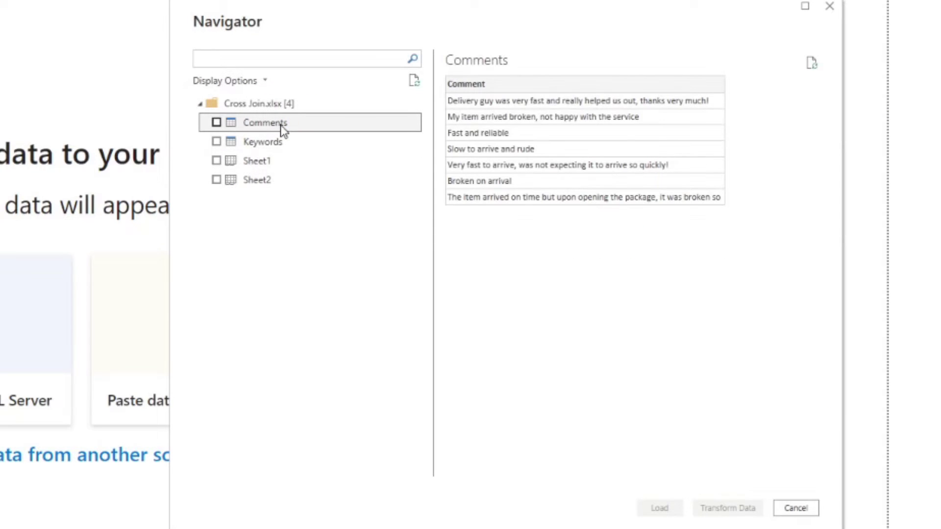
click(216, 123)
click(216, 141)
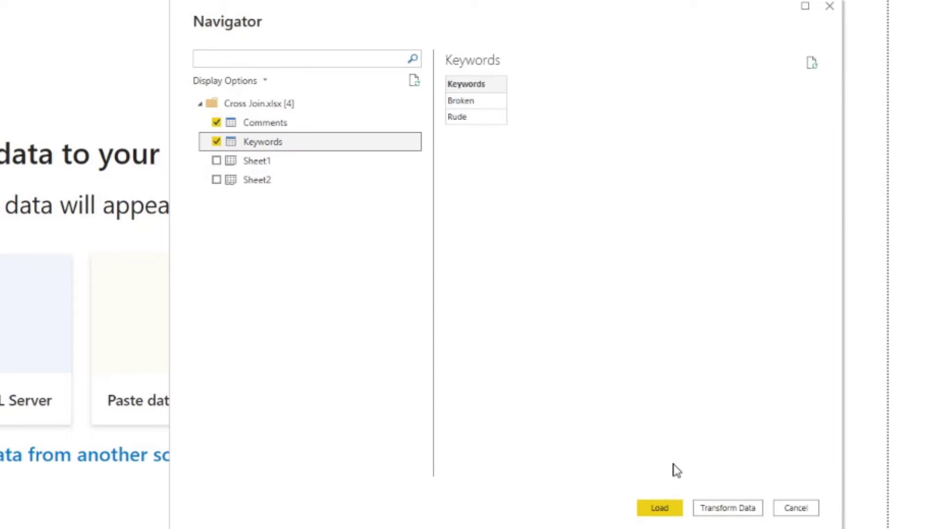
click(712, 509)
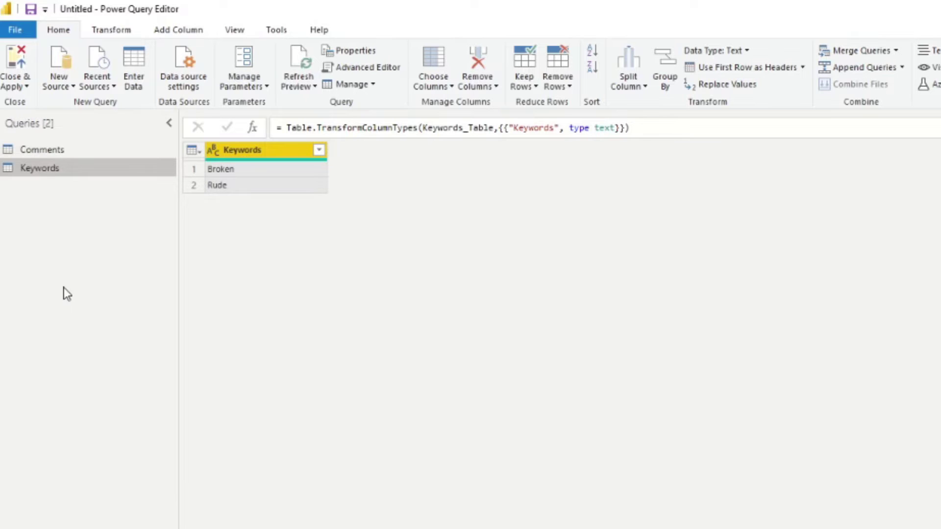
- Show the Comments query with its seven customer comments
click(54, 155)
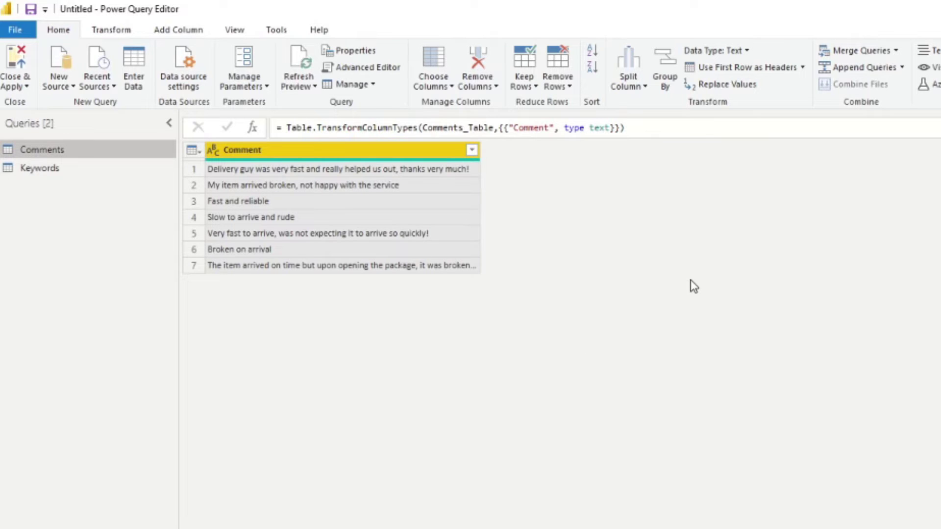
- Add a custom column named Keywords whose formula is the whole Keywords table
click(185, 33)
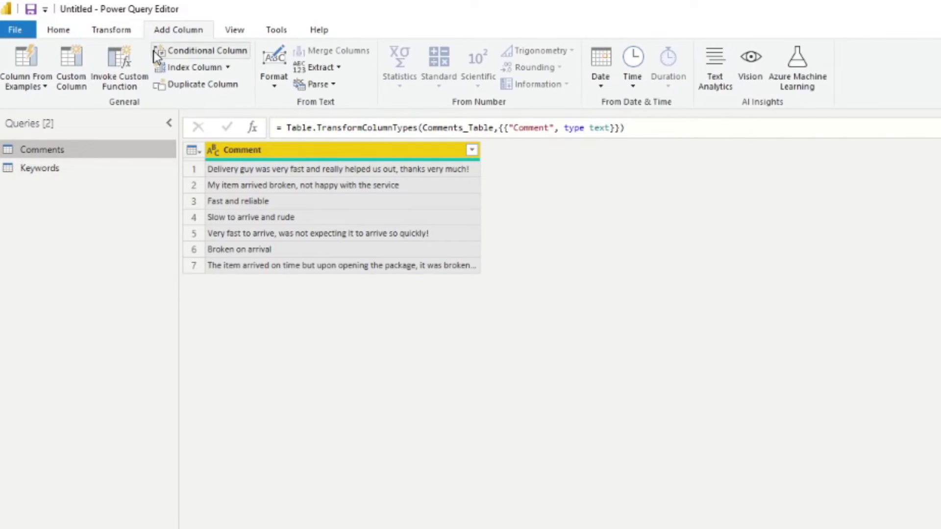
click(79, 75)
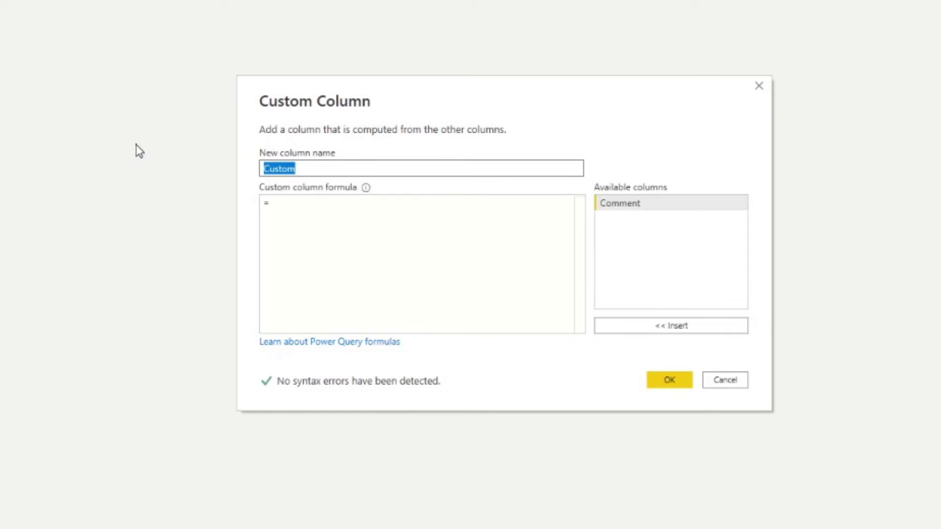
text(Keywords)
click(344, 216)
click(719, 208)
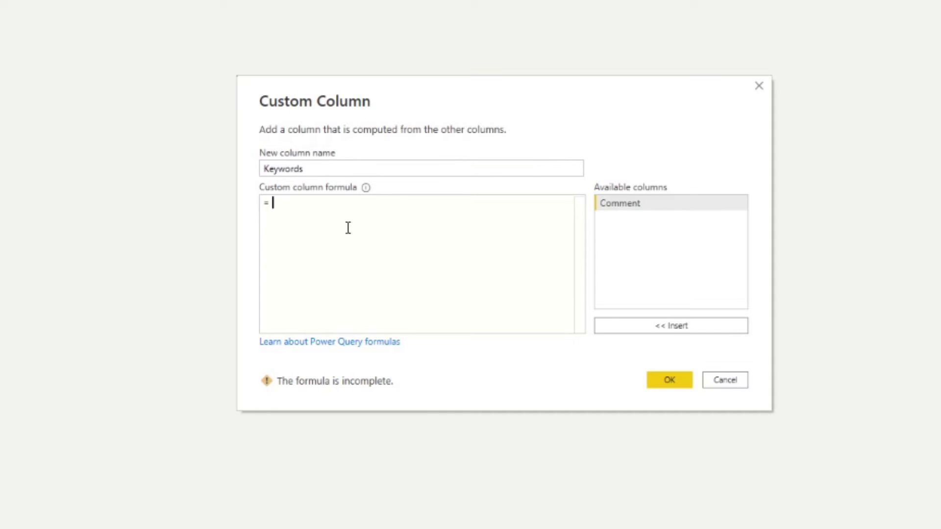
text(Keywo)
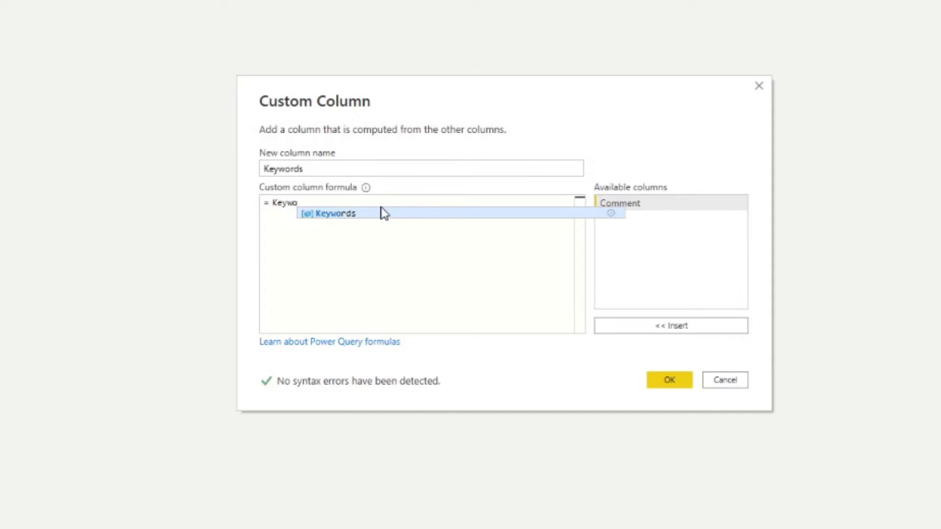
click(381, 214)
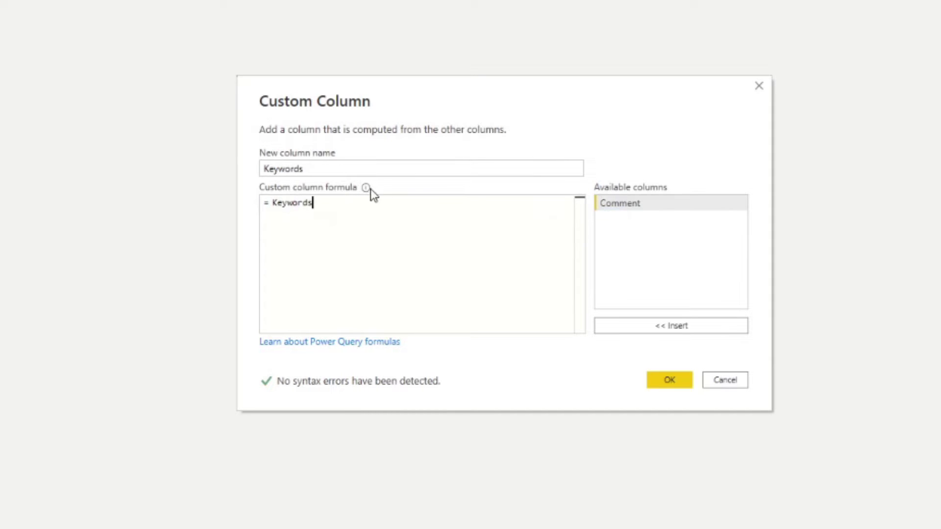
click(666, 382)
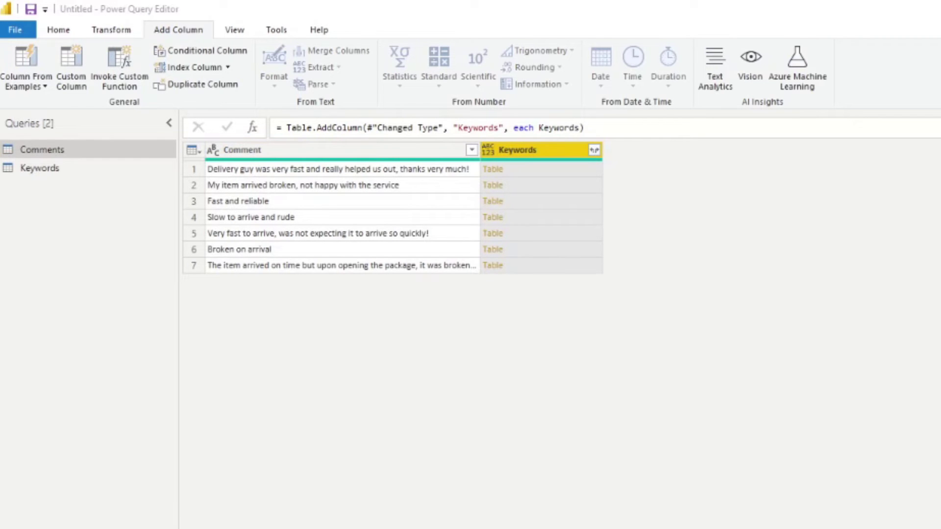
- Expand the Keywords column without the column-name prefix, giving 14 comment–keyword rows
click(594, 150)
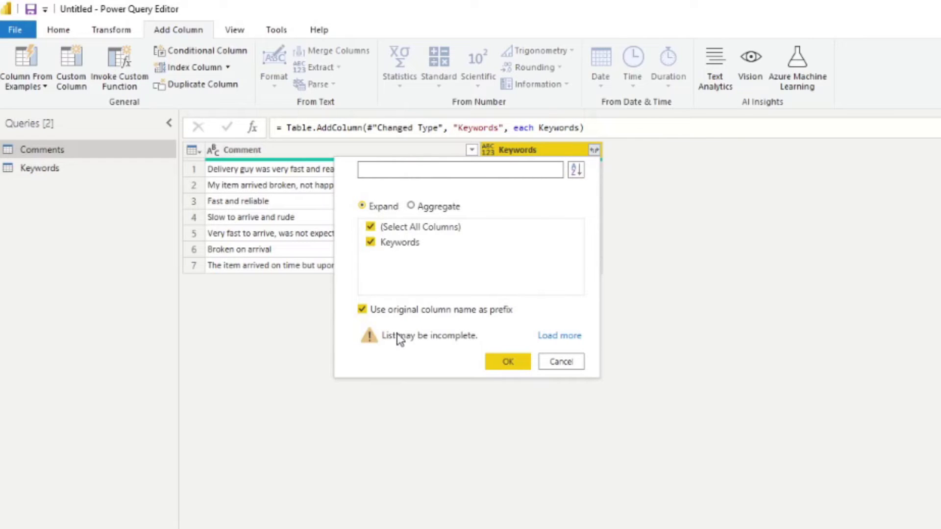
click(362, 309)
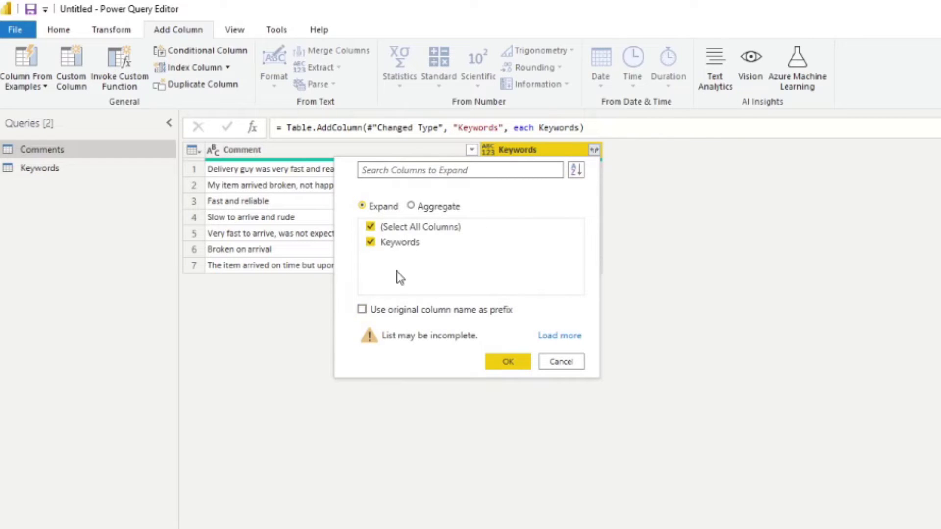
click(505, 363)
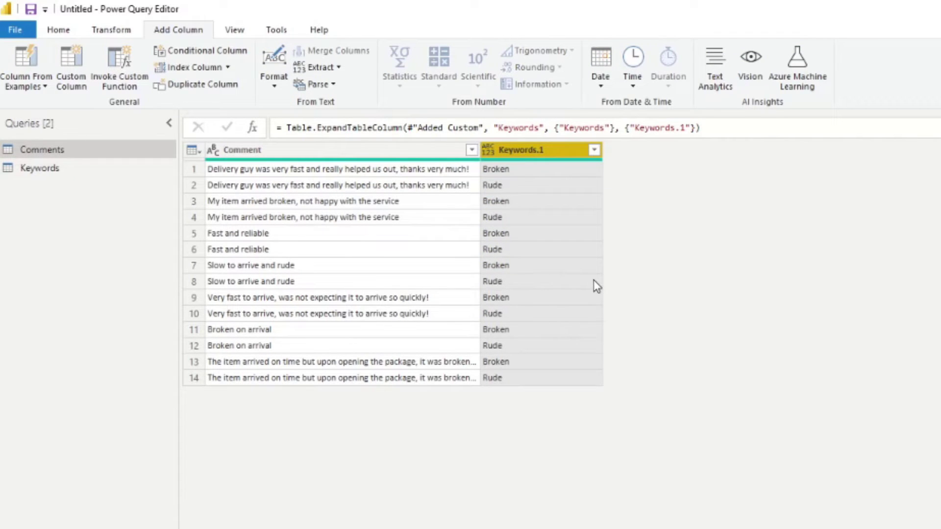
click(498, 170)
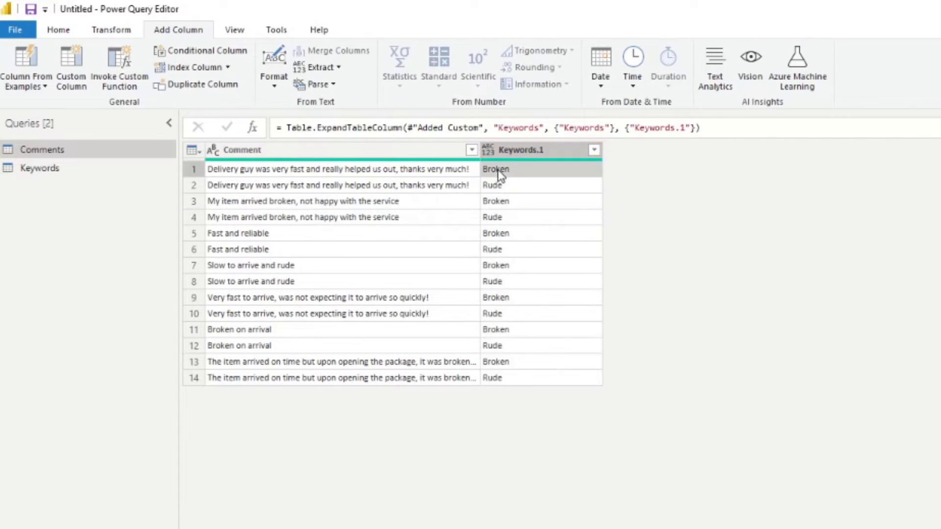
click(424, 168)
click(510, 172)
click(442, 188)
click(512, 189)
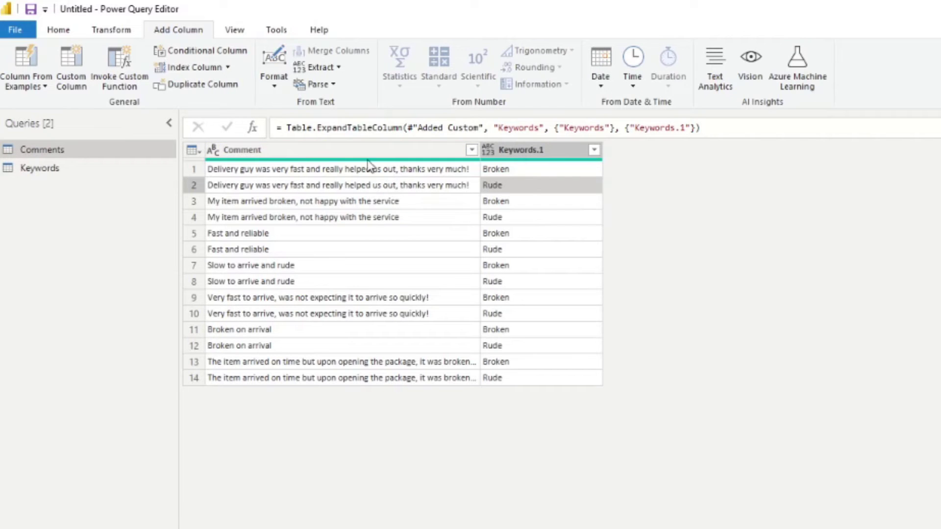
- Name a new conditional column IsInColumn and set its condition to Comment contains
click(191, 55)
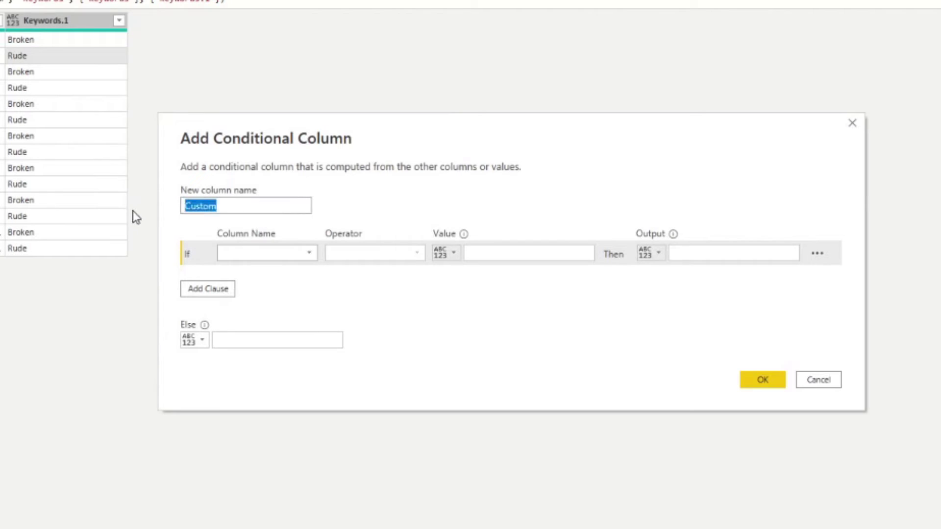
text(IsInColumn)
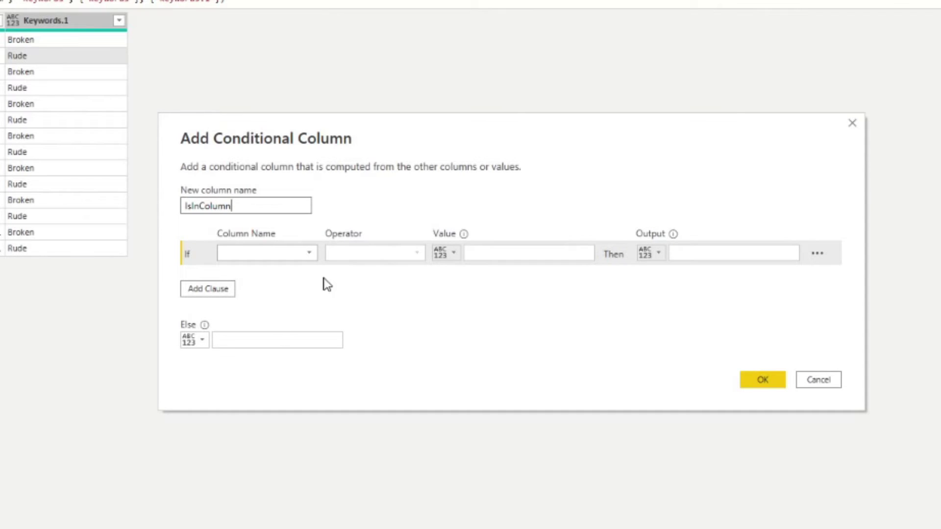
click(310, 253)
click(277, 271)
click(358, 254)
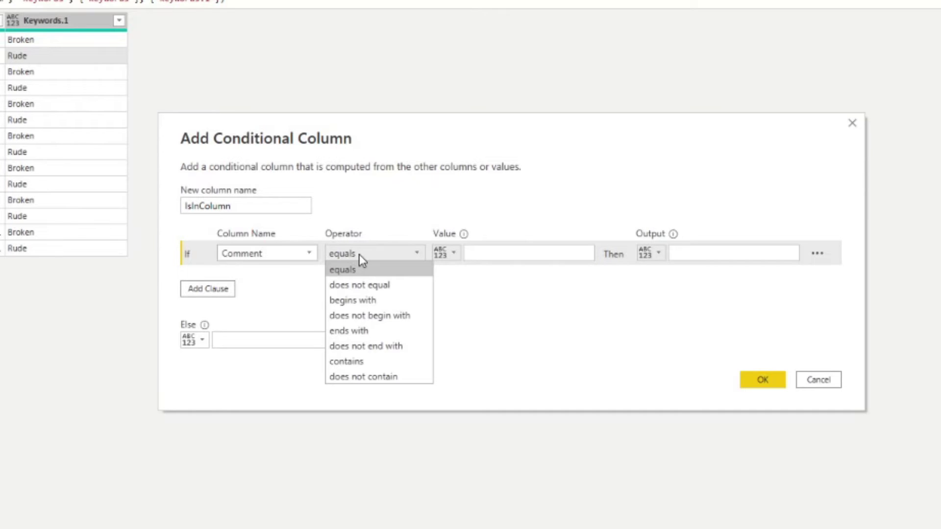
click(361, 267)
click(306, 254)
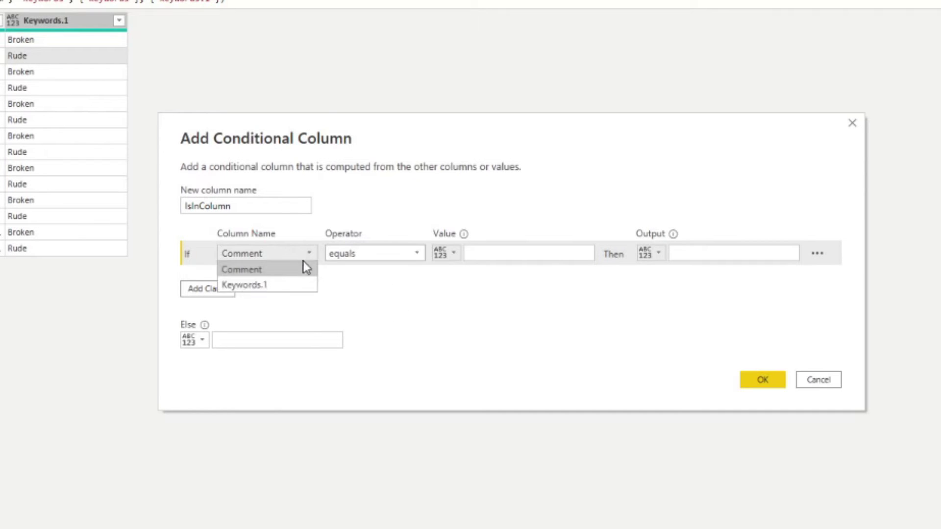
click(297, 286)
click(375, 254)
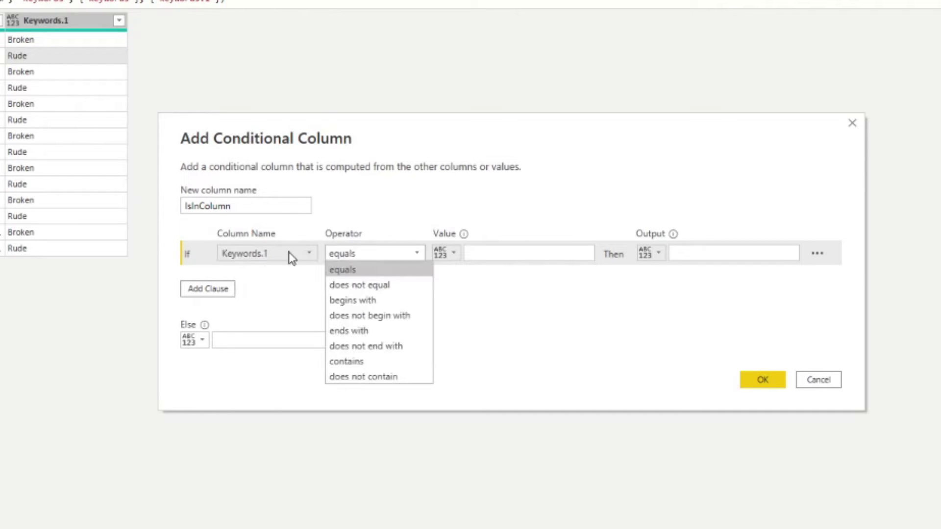
click(289, 253)
click(294, 270)
click(372, 254)
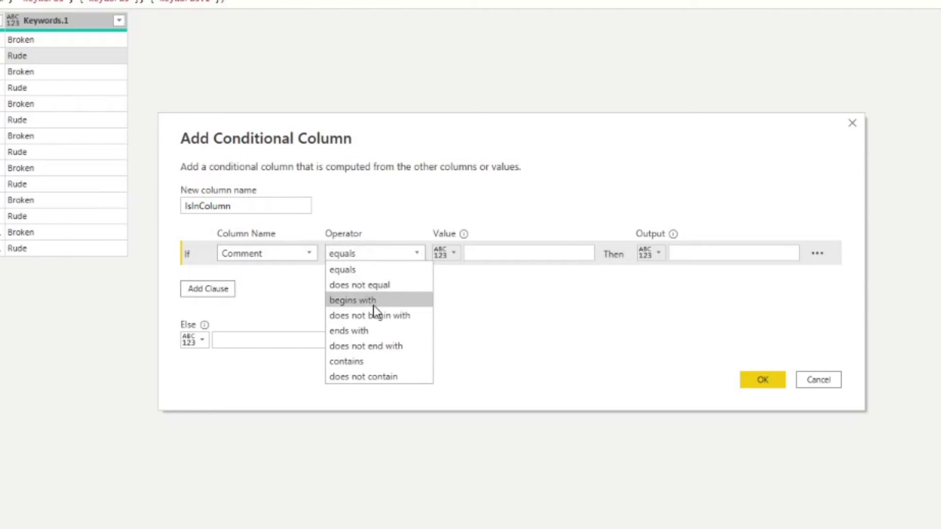
click(360, 361)
- Compare against the Keywords.1 column, returning 1 on a match and 0 otherwise
click(446, 254)
click(456, 287)
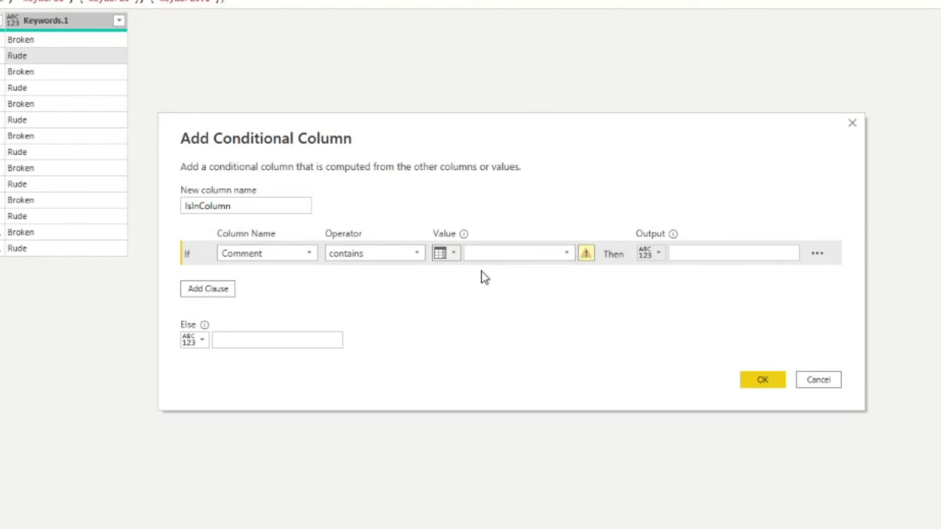
click(495, 254)
click(499, 285)
click(708, 255)
text(1)
click(304, 340)
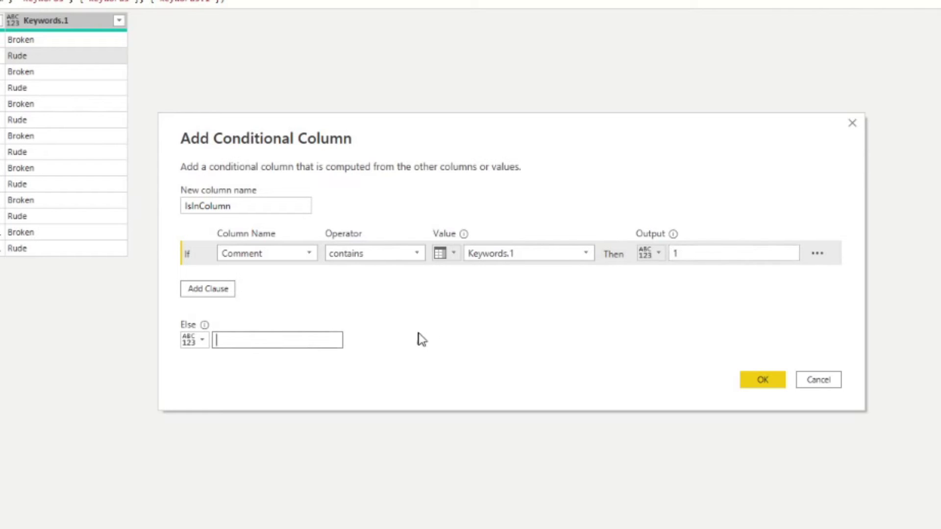
text(0)
click(767, 383)
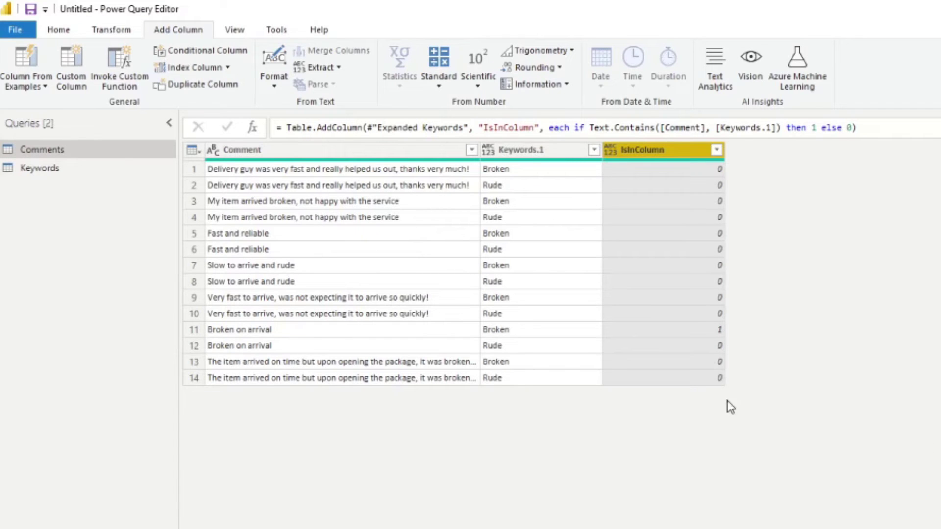
click(697, 333)
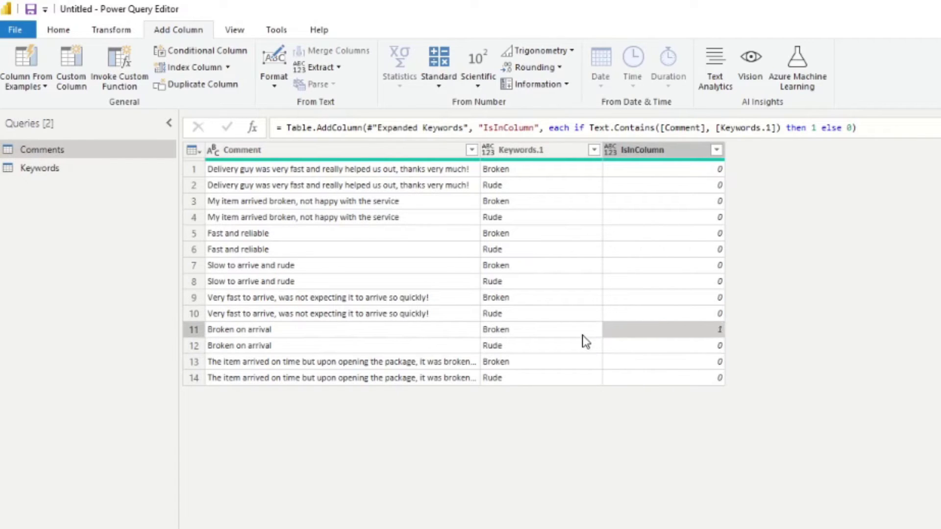
click(490, 334)
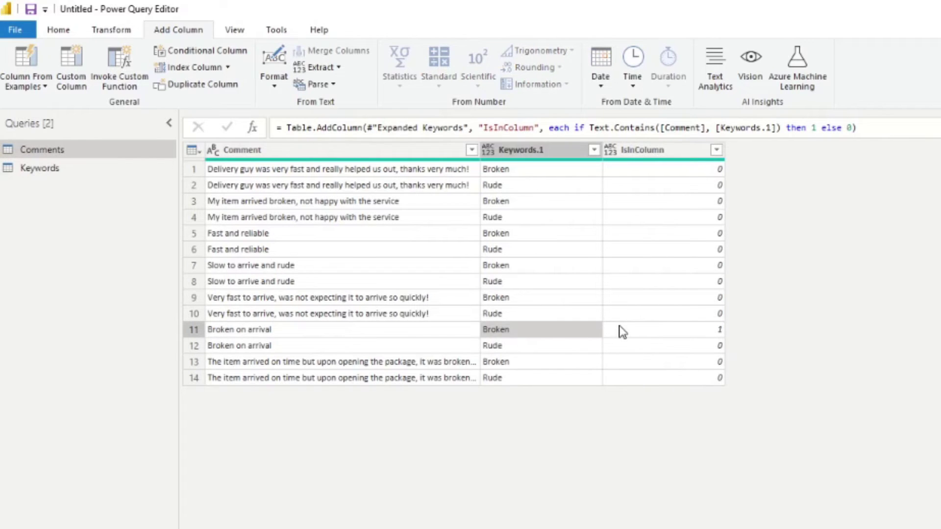
click(618, 330)
click(509, 336)
click(431, 336)
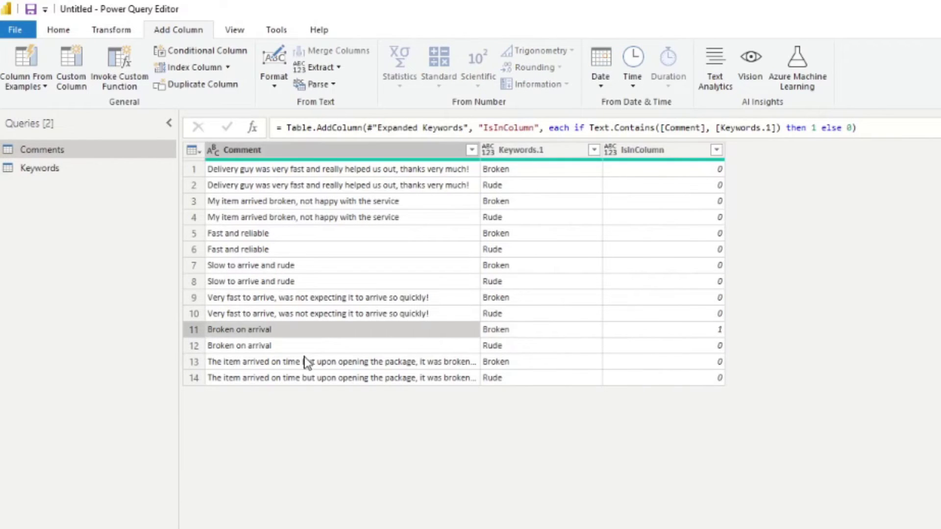
click(505, 335)
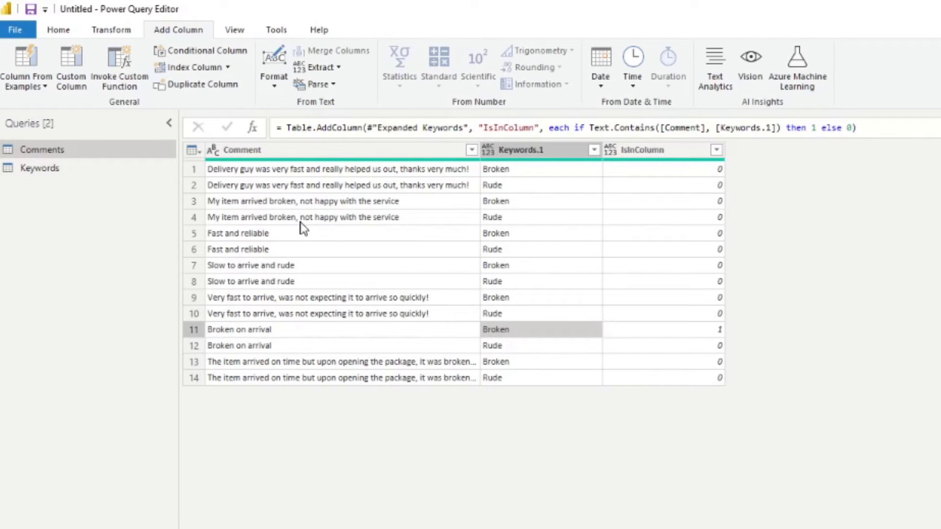
click(351, 282)
click(524, 285)
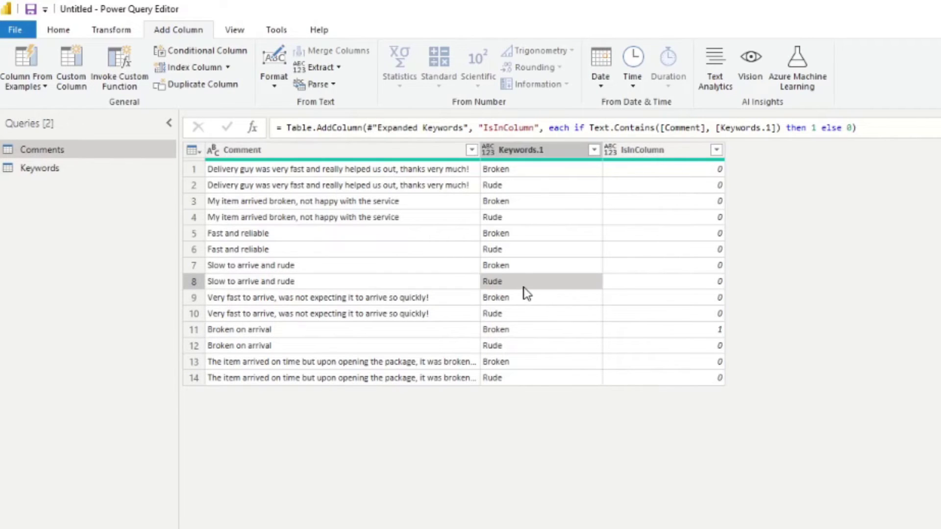
click(409, 283)
click(545, 281)
click(294, 284)
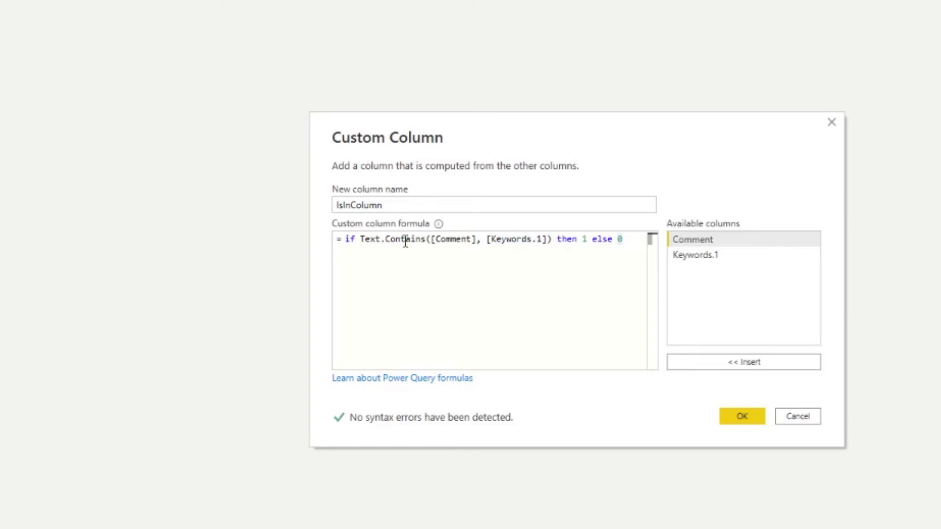
- Add Comparer.OrdinalIgnoreCase as the third Text.Contains argument in the IsInColumn formula
drag(362, 242, 429, 243)
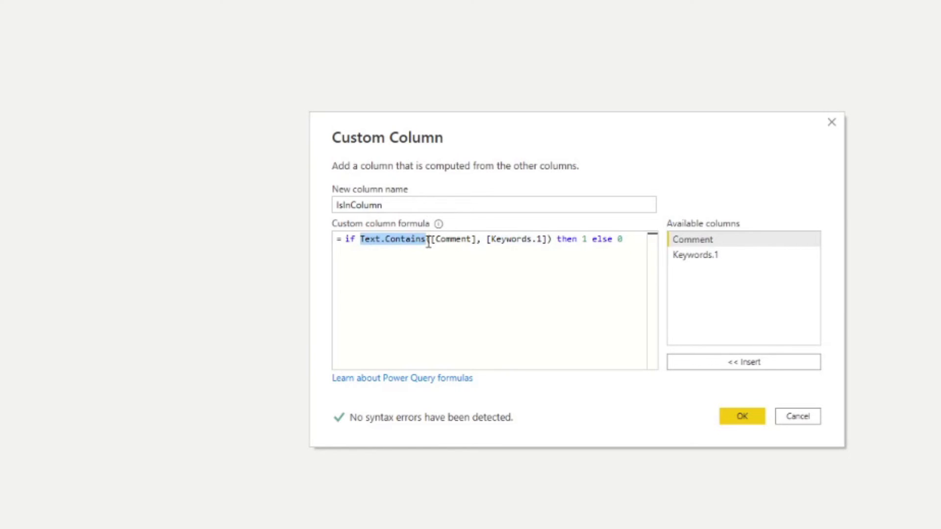
click(473, 244)
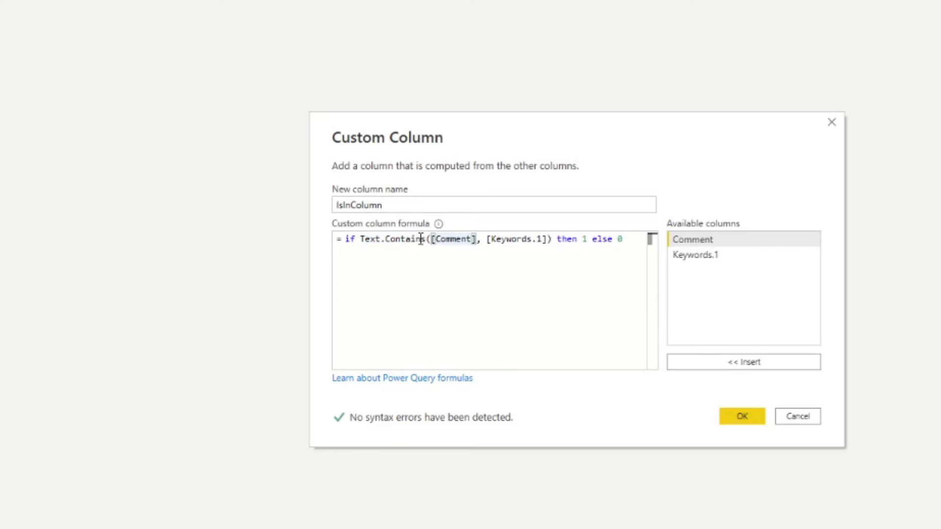
drag(430, 240, 547, 241)
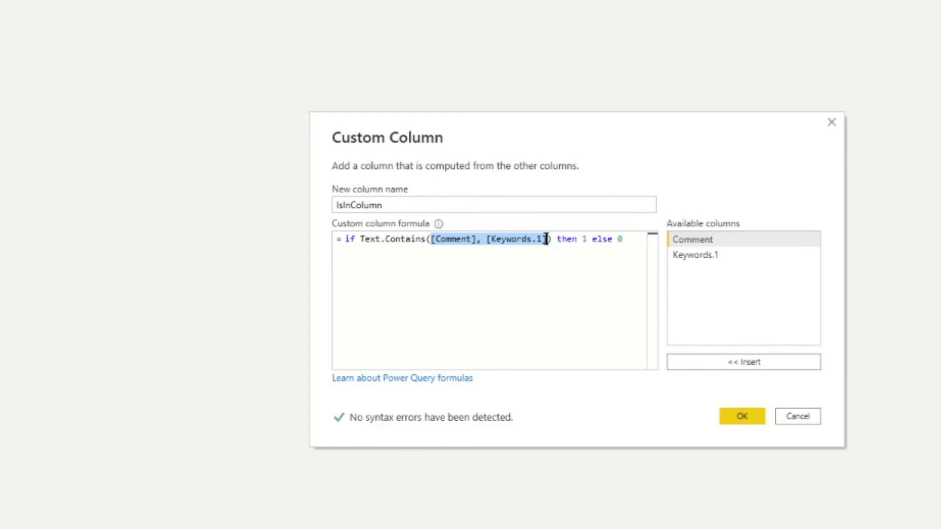
click(547, 239)
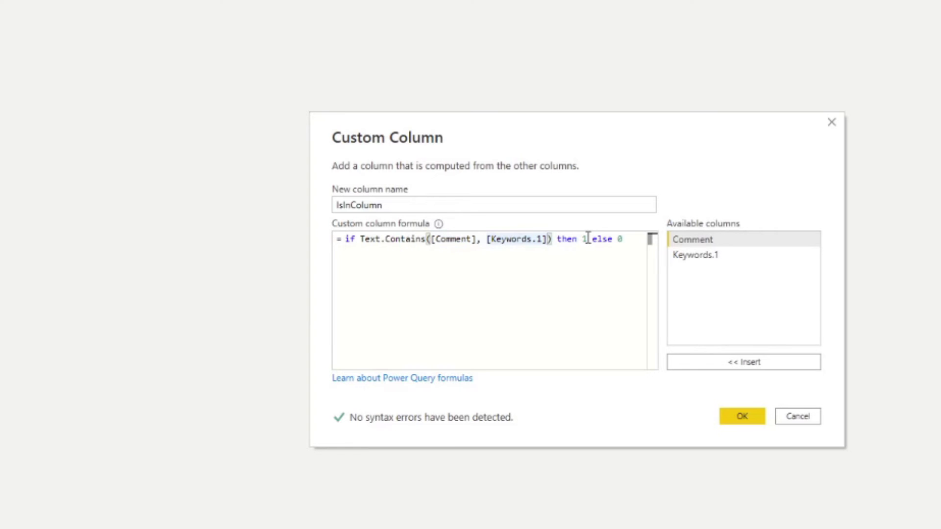
text(, )
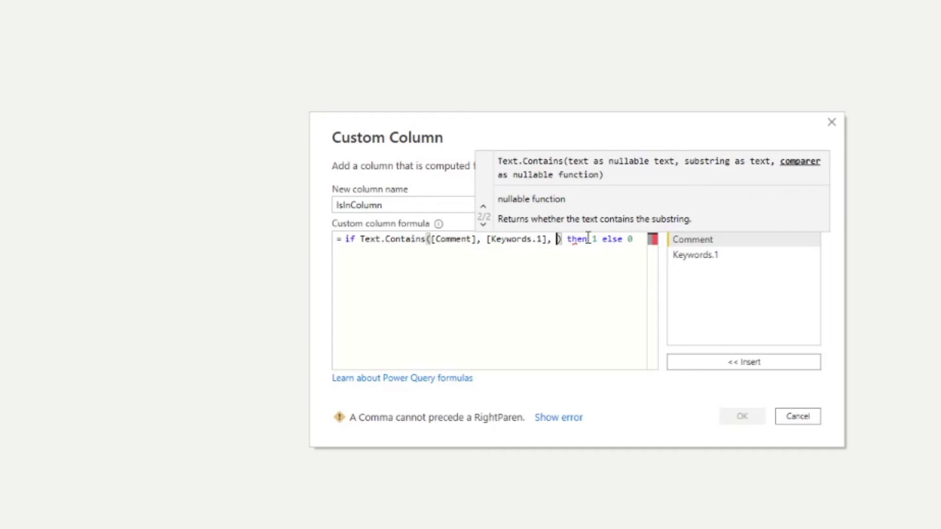
text(Ignore)
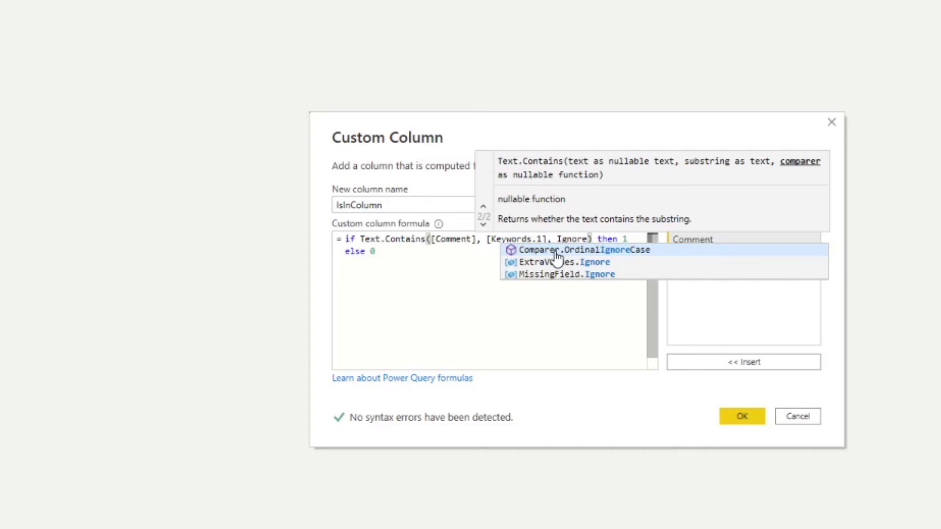
click(555, 251)
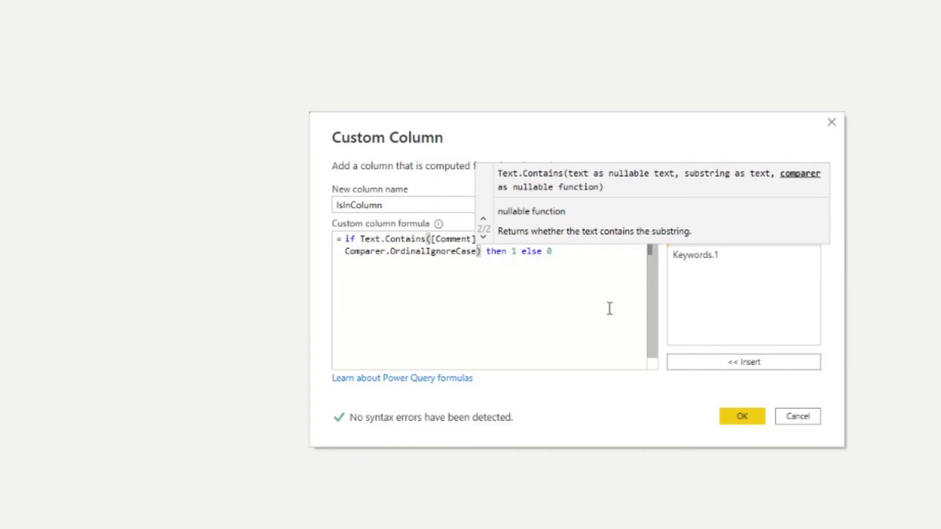
click(563, 254)
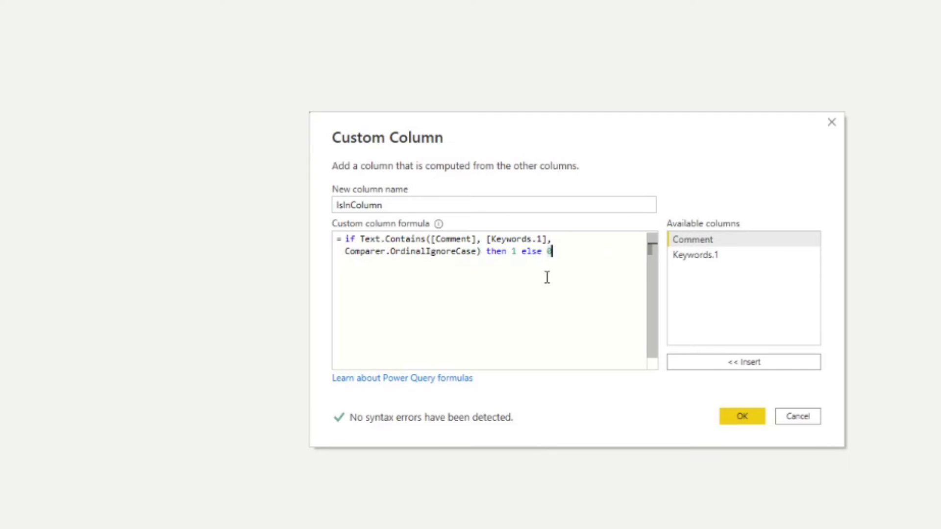
- Confirm the case-insensitive formula, check row 13 now returns 1 for Broken, and Close & Apply
click(740, 422)
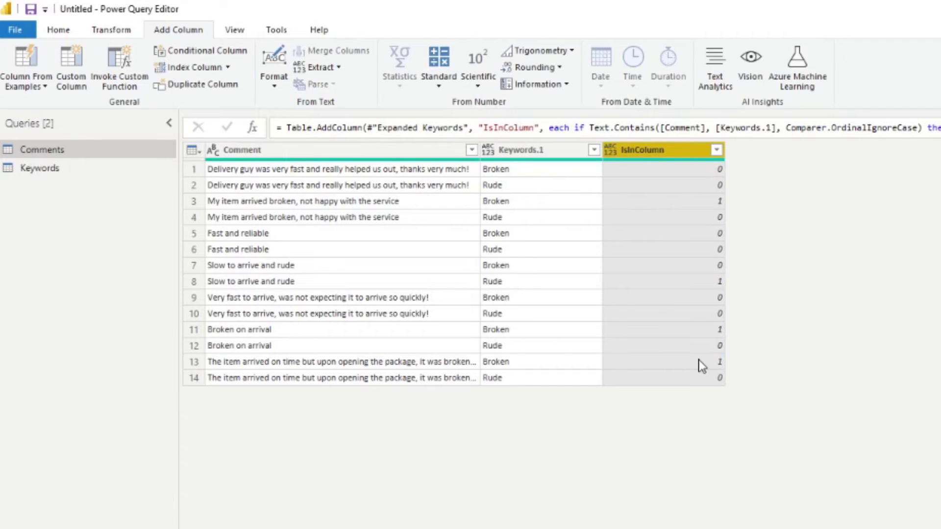
click(699, 361)
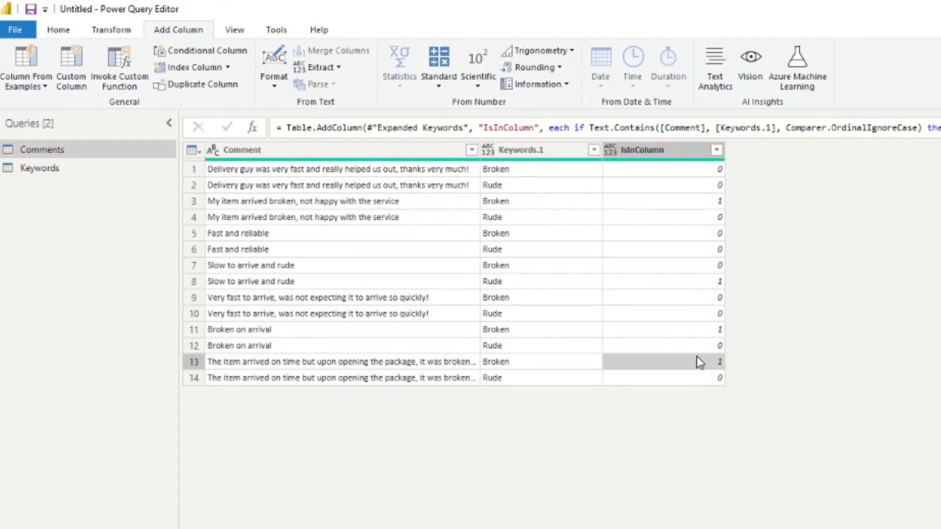
click(540, 365)
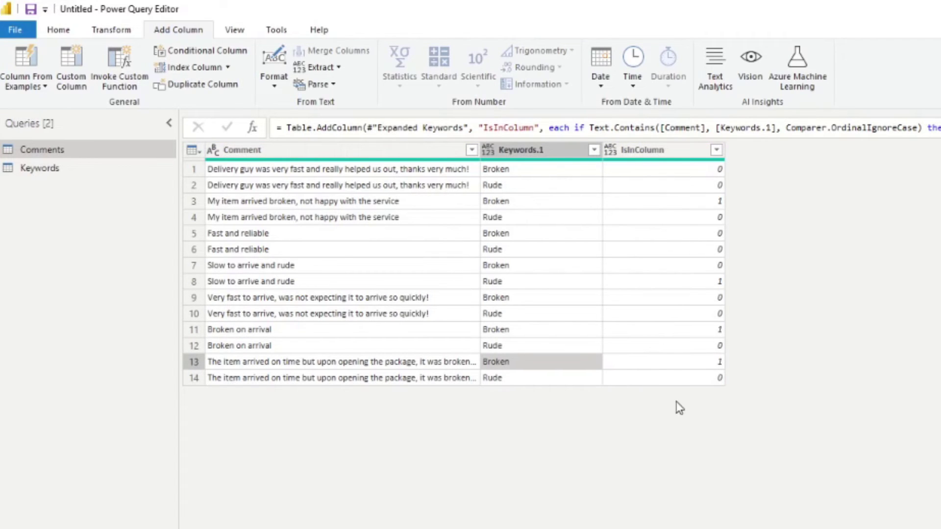
click(640, 362)
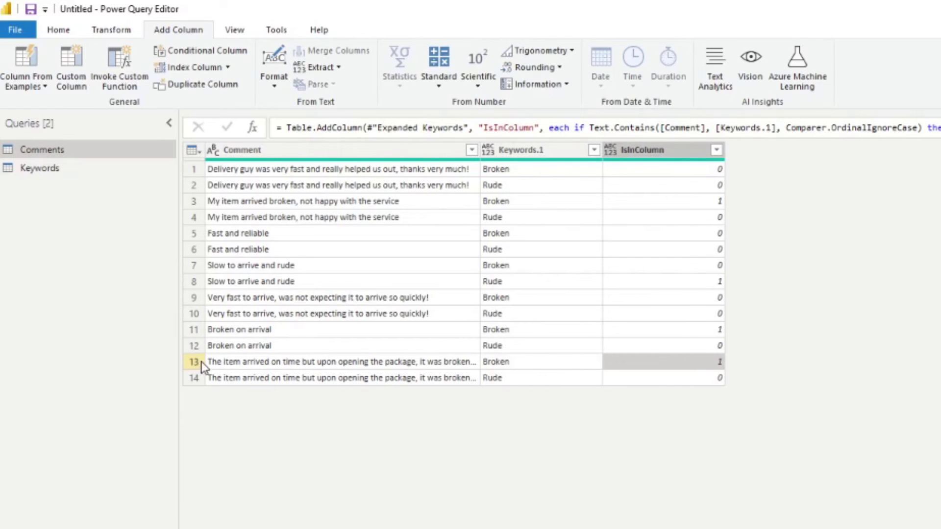
click(67, 28)
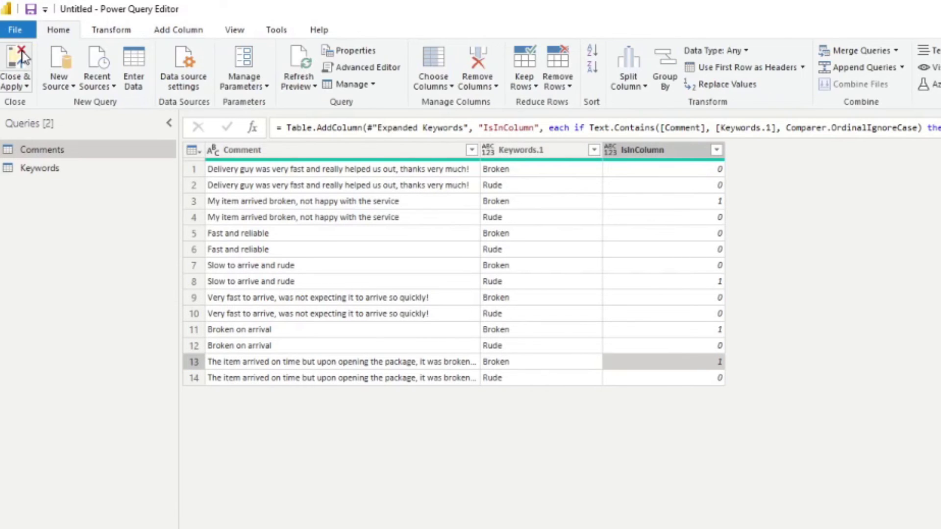
click(27, 57)
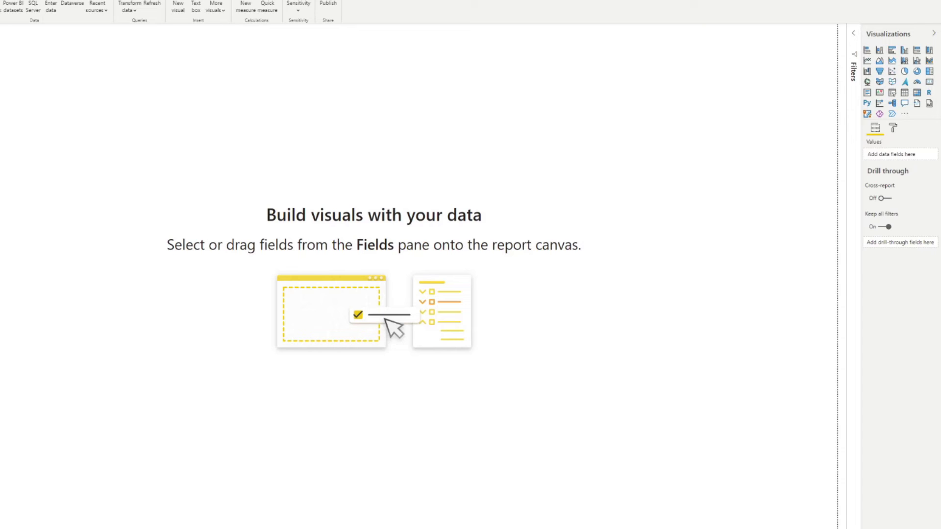
- Create a table visual of the seven Comment values and resize it to fit its rows
drag(931, 106, 294, 175)
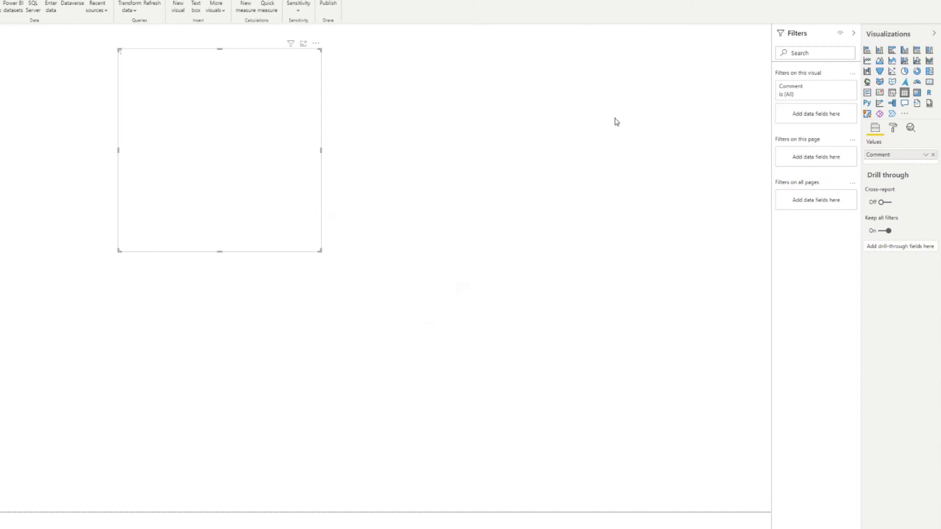
drag(261, 289, 372, 361)
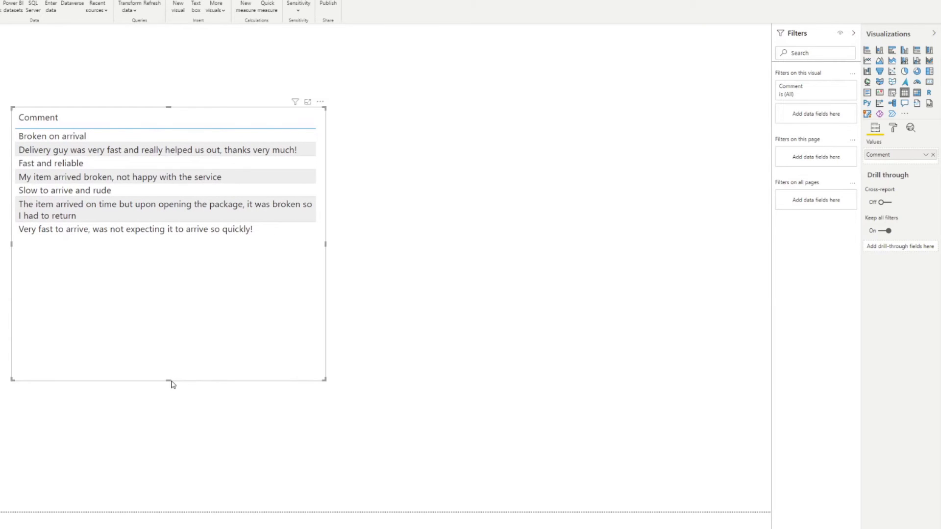
drag(170, 381, 196, 316)
click(601, 161)
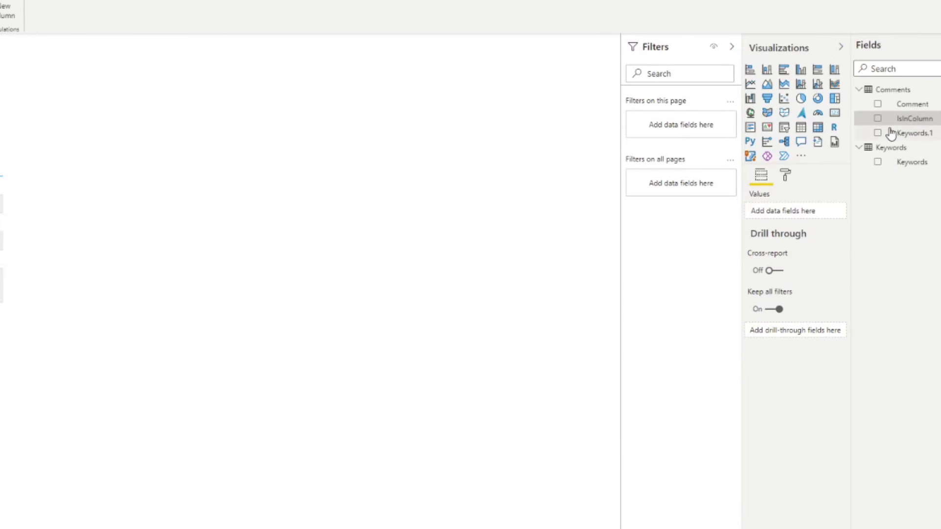
- Build a visual from Keywords.1 and IsInColumn, accept the data type change, and make it a pie chart
drag(920, 131, 389, 172)
drag(916, 120, 420, 289)
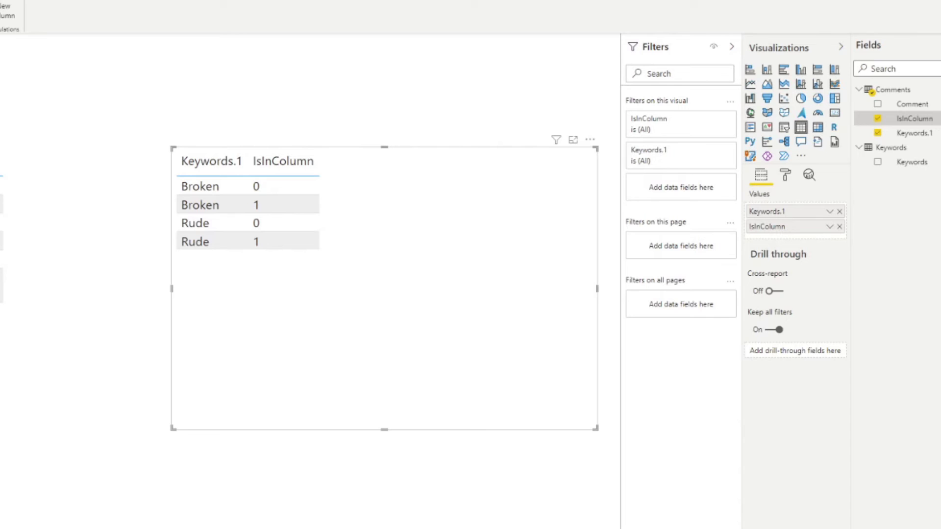
click(510, 406)
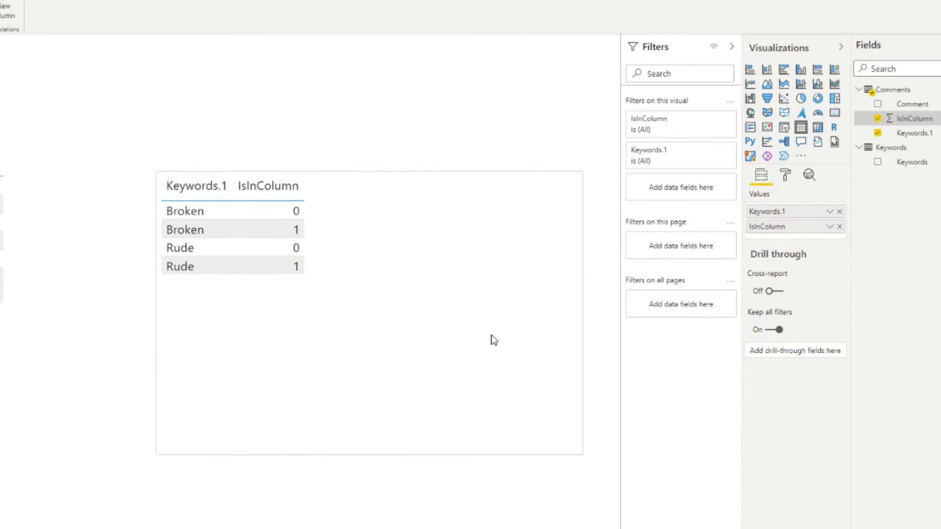
click(801, 100)
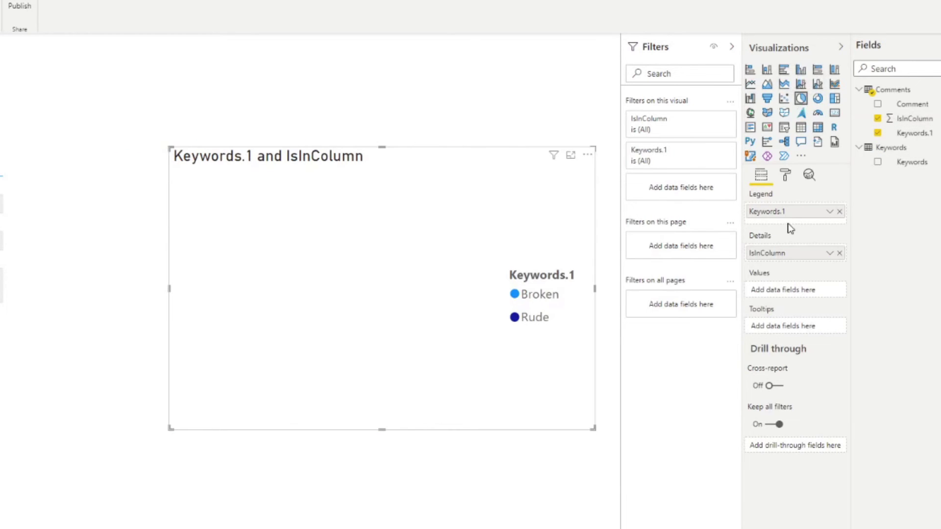
- Move IsInColumn into Values so slices show Broken 3 (75%) and Rude 1 (25%)
drag(779, 255, 781, 281)
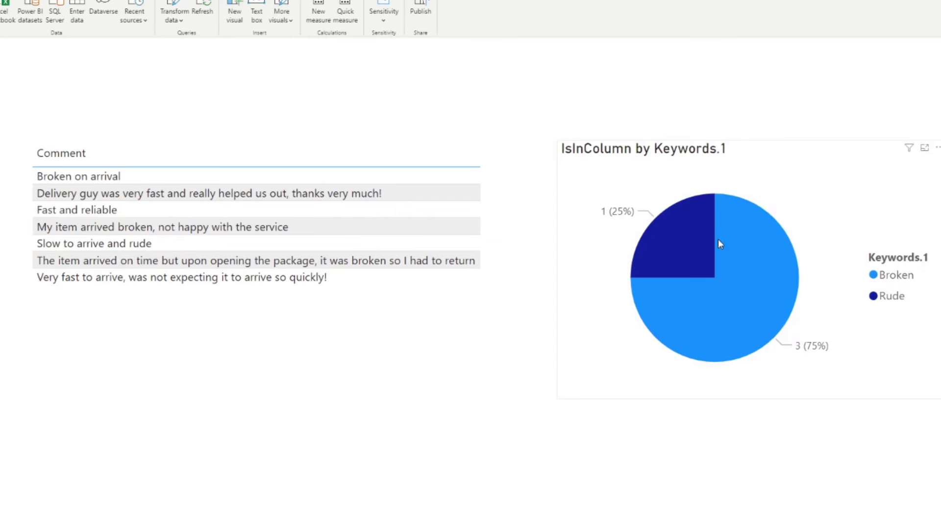
click(760, 258)
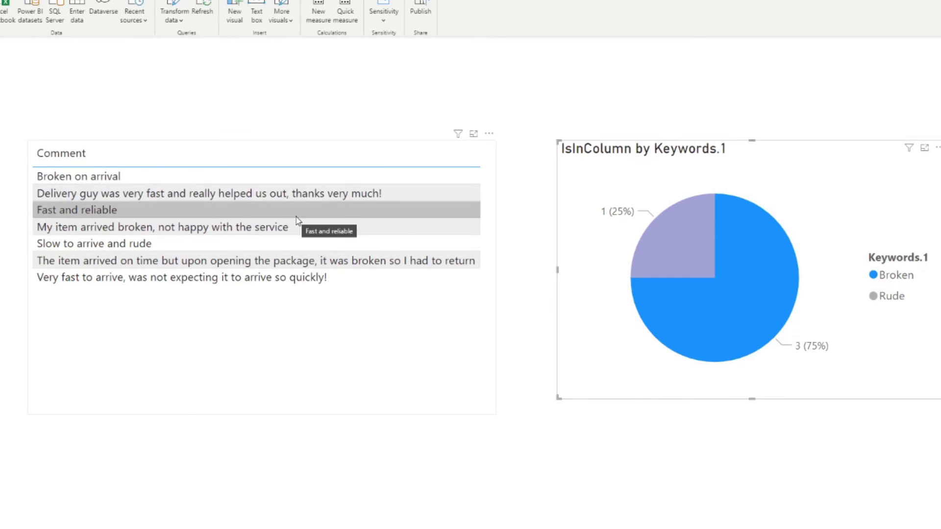
mouse_move(679, 317)
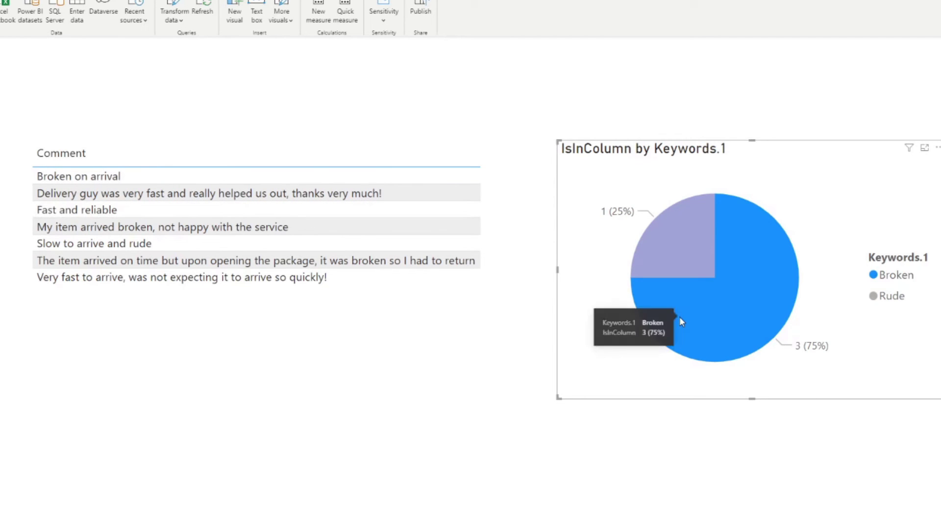
click(761, 250)
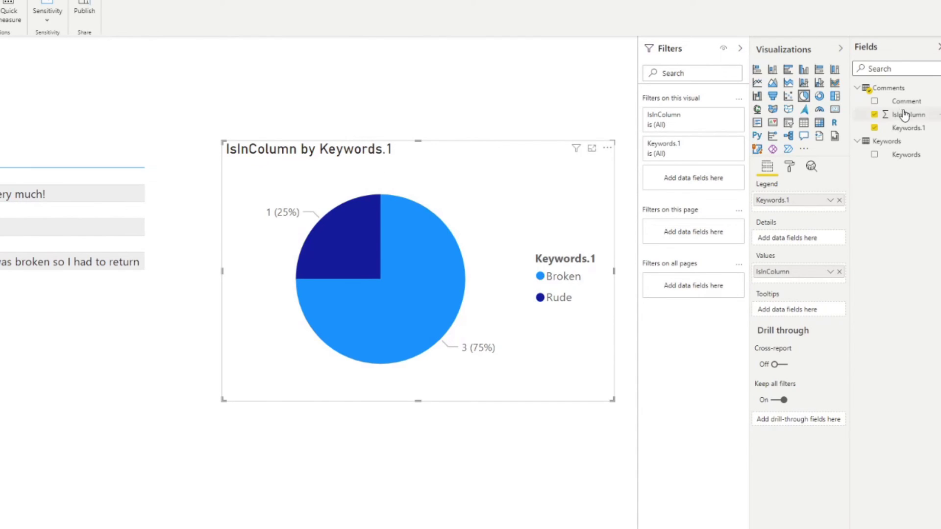
- Add an IsInColumn visual filter to the pie chart, using basic filtering with only 1 ticked
drag(904, 114, 681, 181)
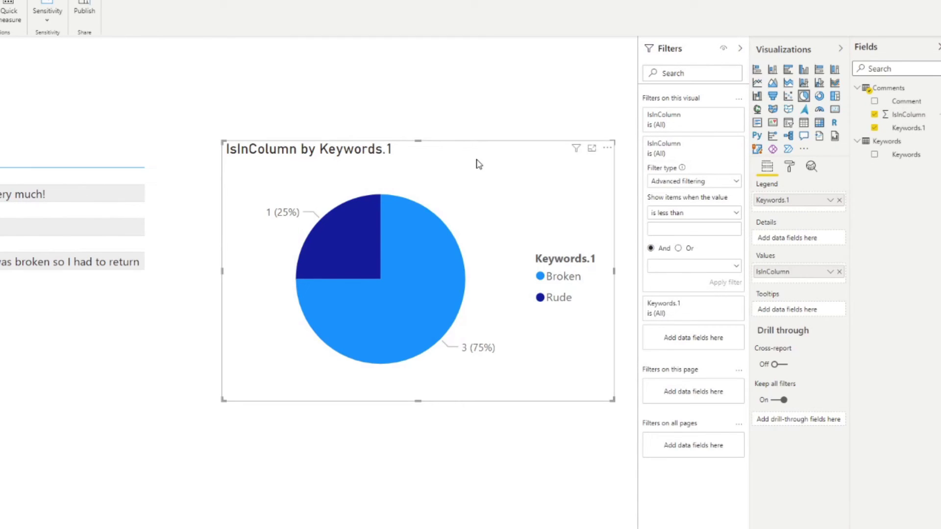
click(699, 181)
click(691, 211)
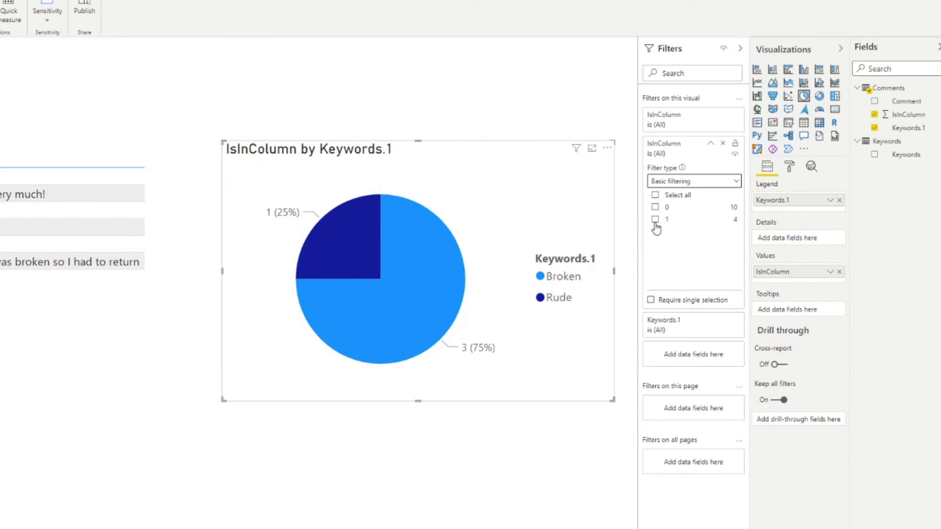
click(655, 220)
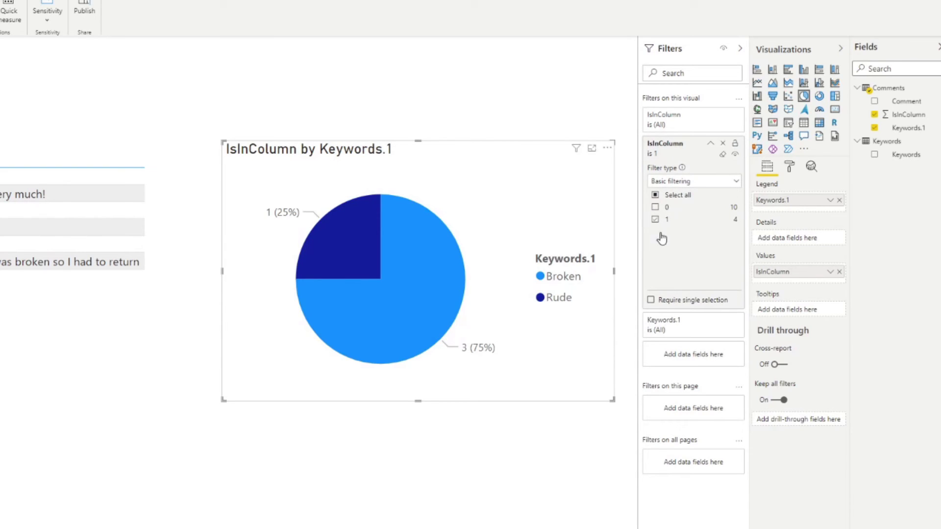
- Test cross-filtering by selecting the Broken and Rude slices, then clear the selection
click(476, 439)
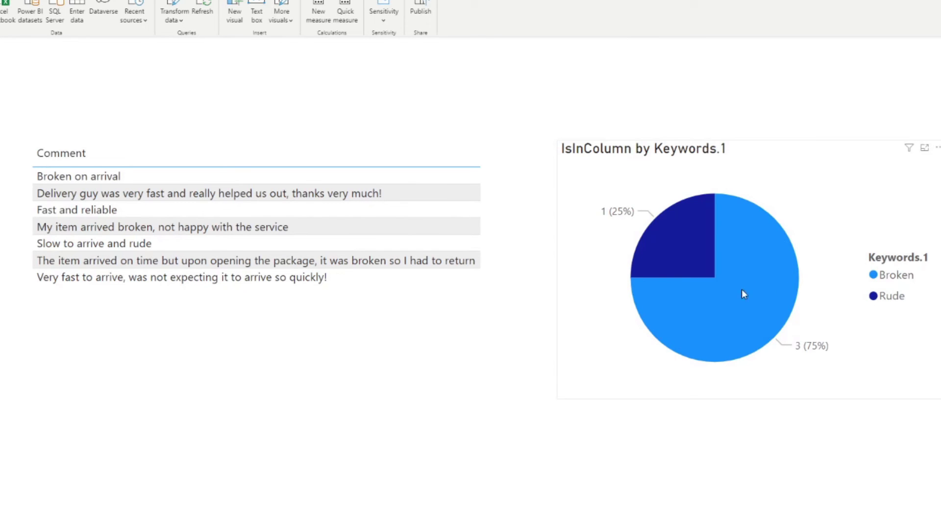
click(750, 277)
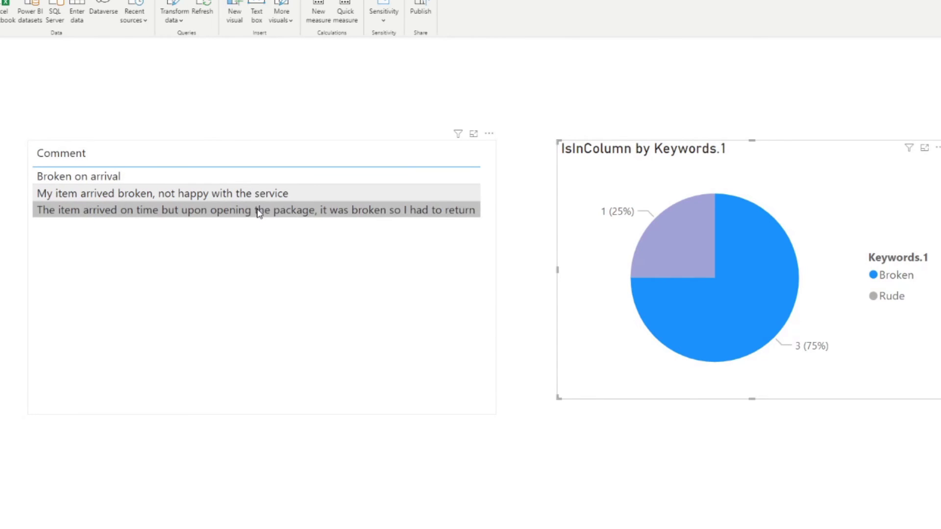
click(676, 242)
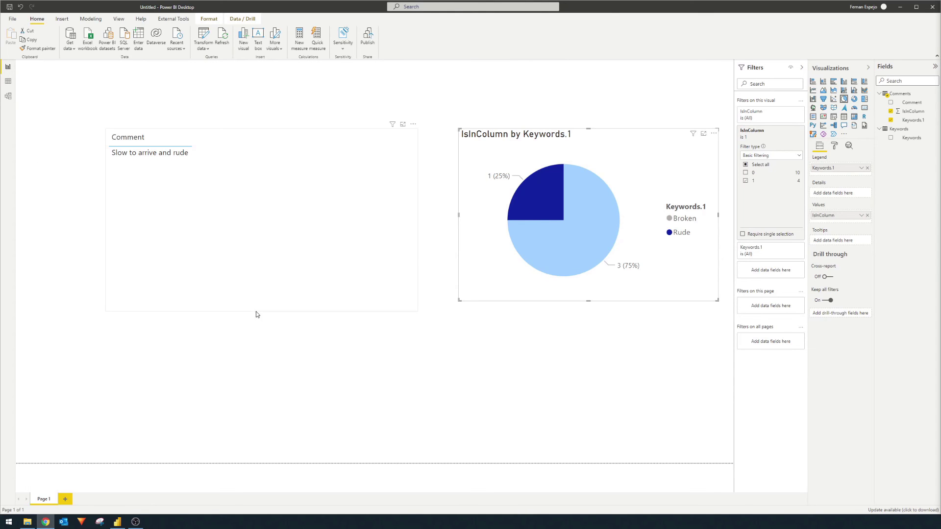
click(651, 258)
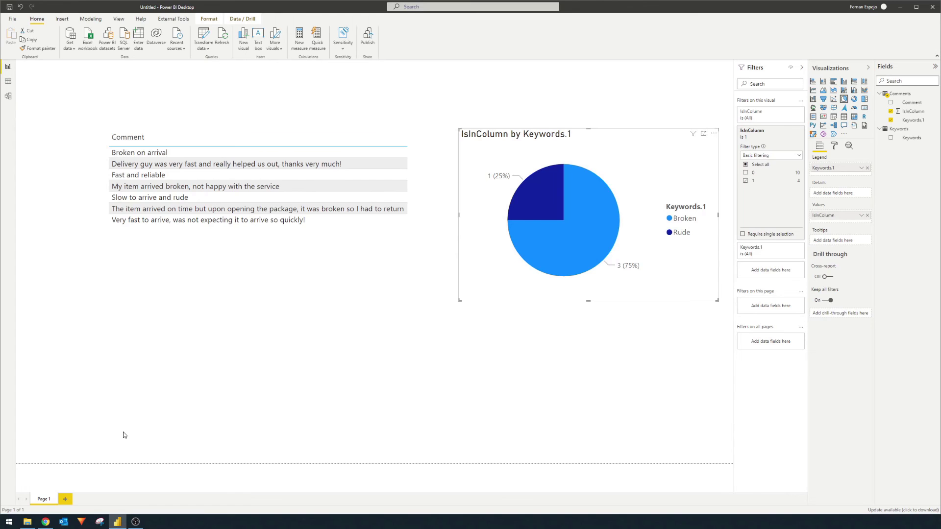
- Open Cross Join.xlsx from the Desktop and enter Slow in cell A4 below Broken and Rude
click(27, 521)
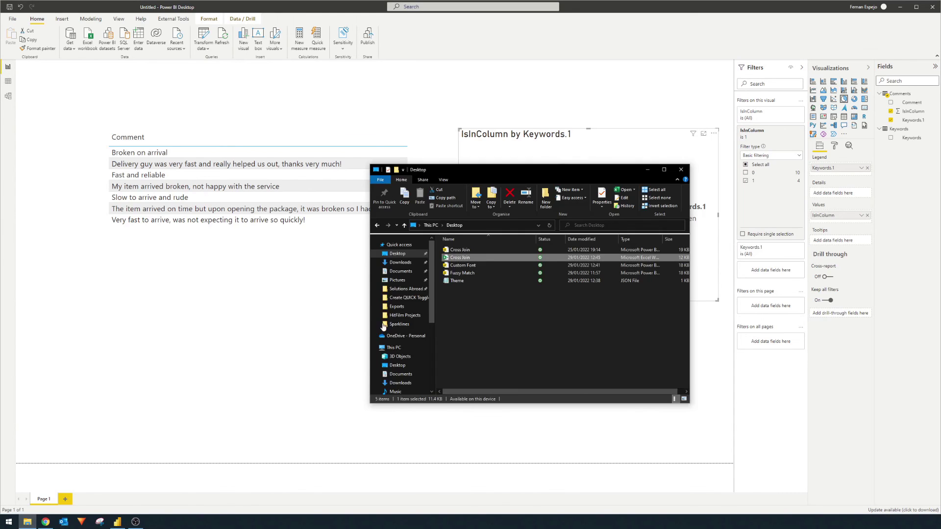
key(Return)
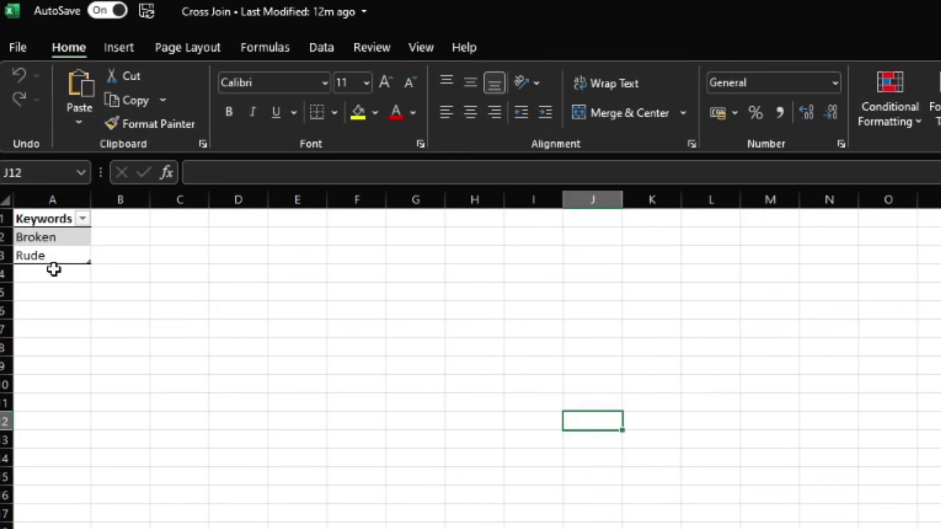
click(26, 112)
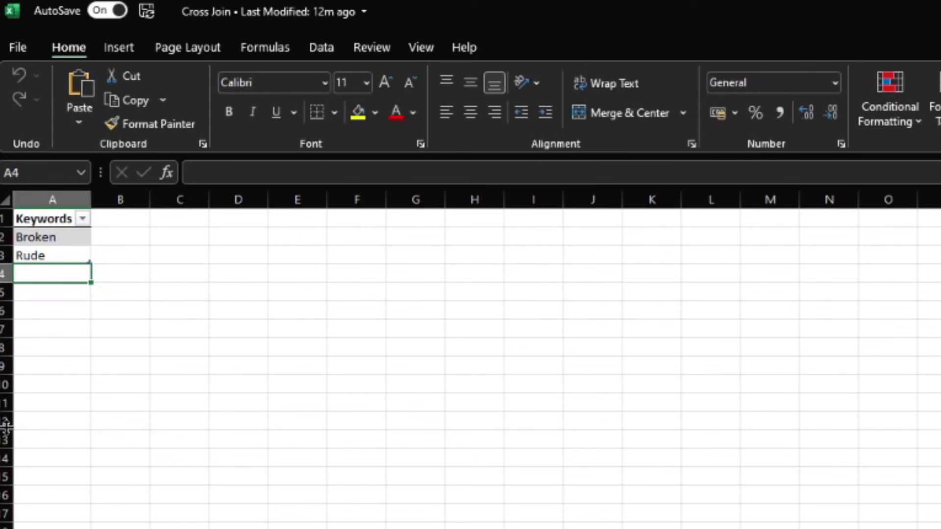
text(Slow)
key(Return)
click(483, 323)
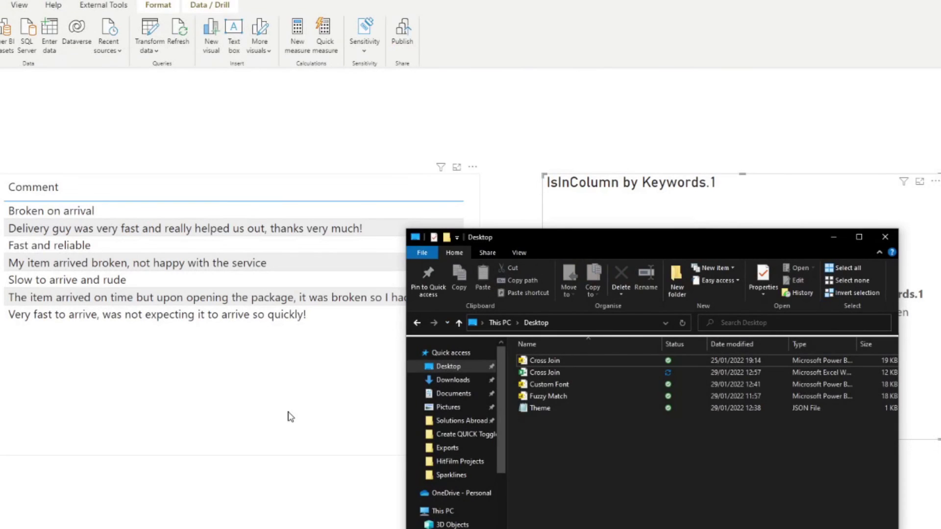
- Refresh the Comments and Keywords queries in Power BI Desktop
click(349, 515)
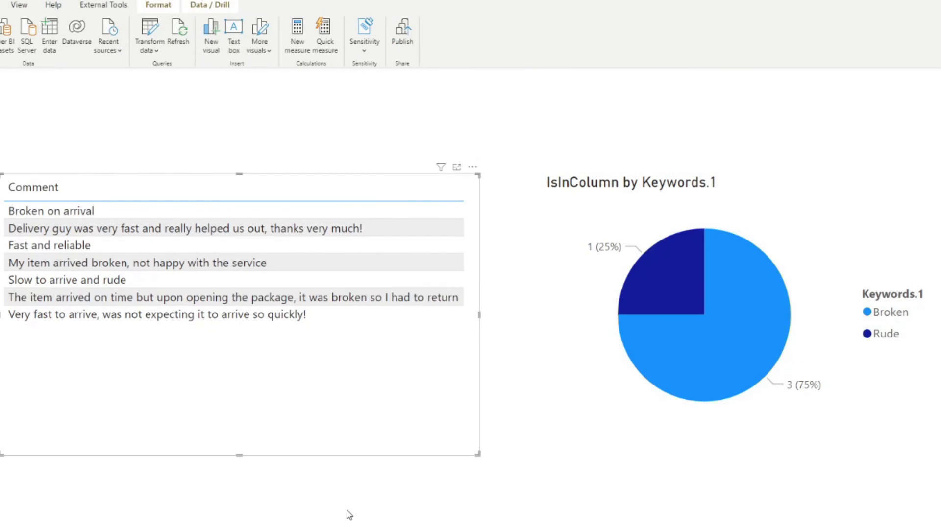
click(178, 156)
click(189, 30)
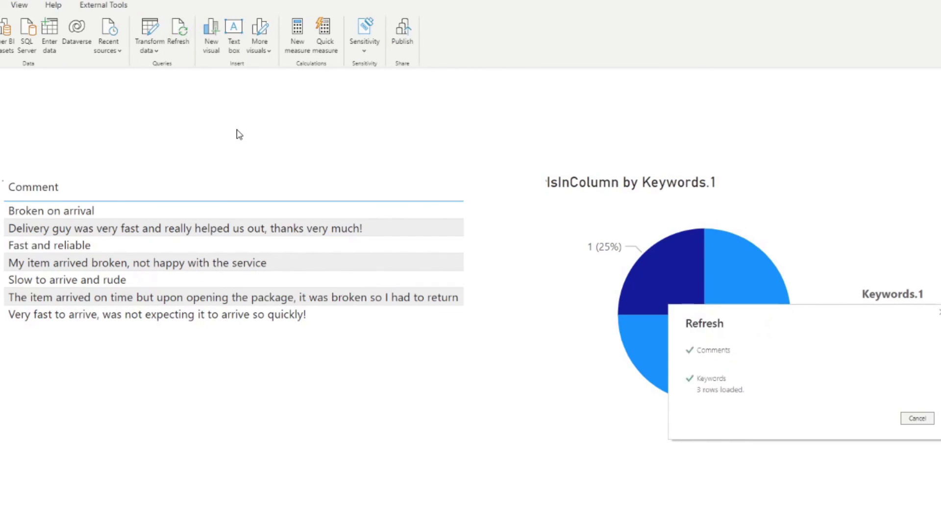